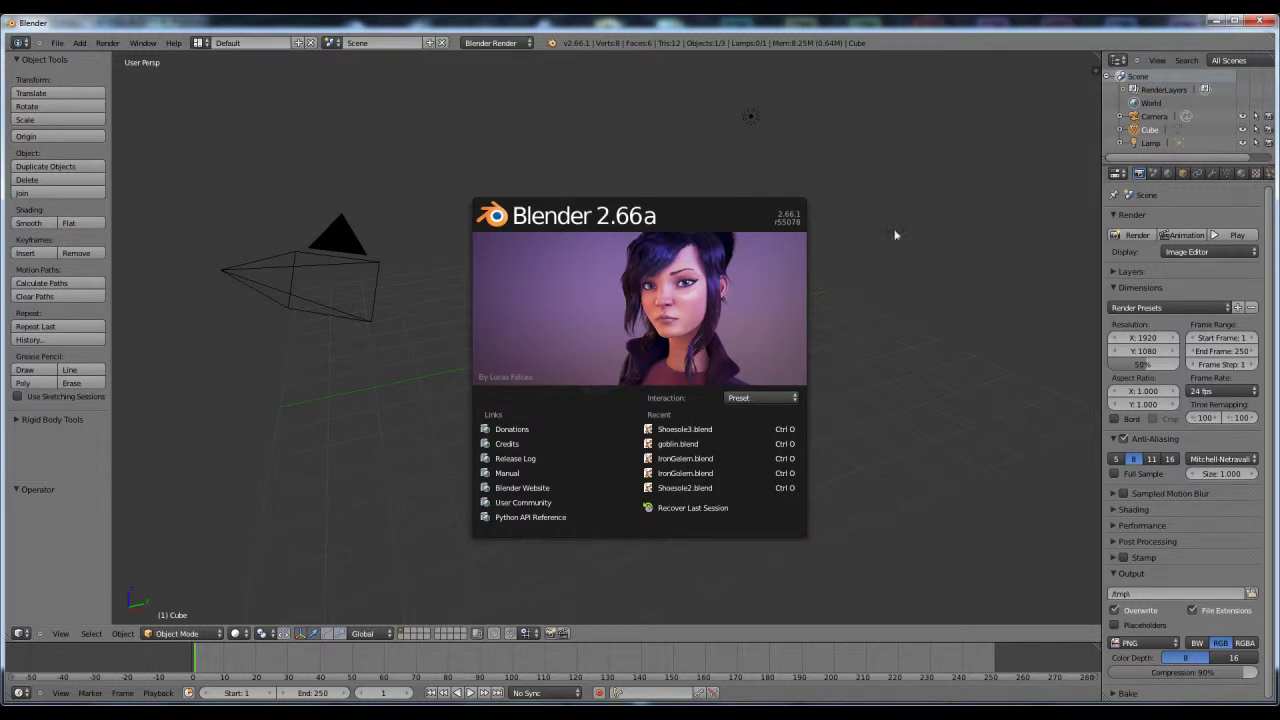
Dismiss the splash screen and examine the default cube from several angles and zoom distances
{"action": "left_click", "coordinate": [910, 200]}
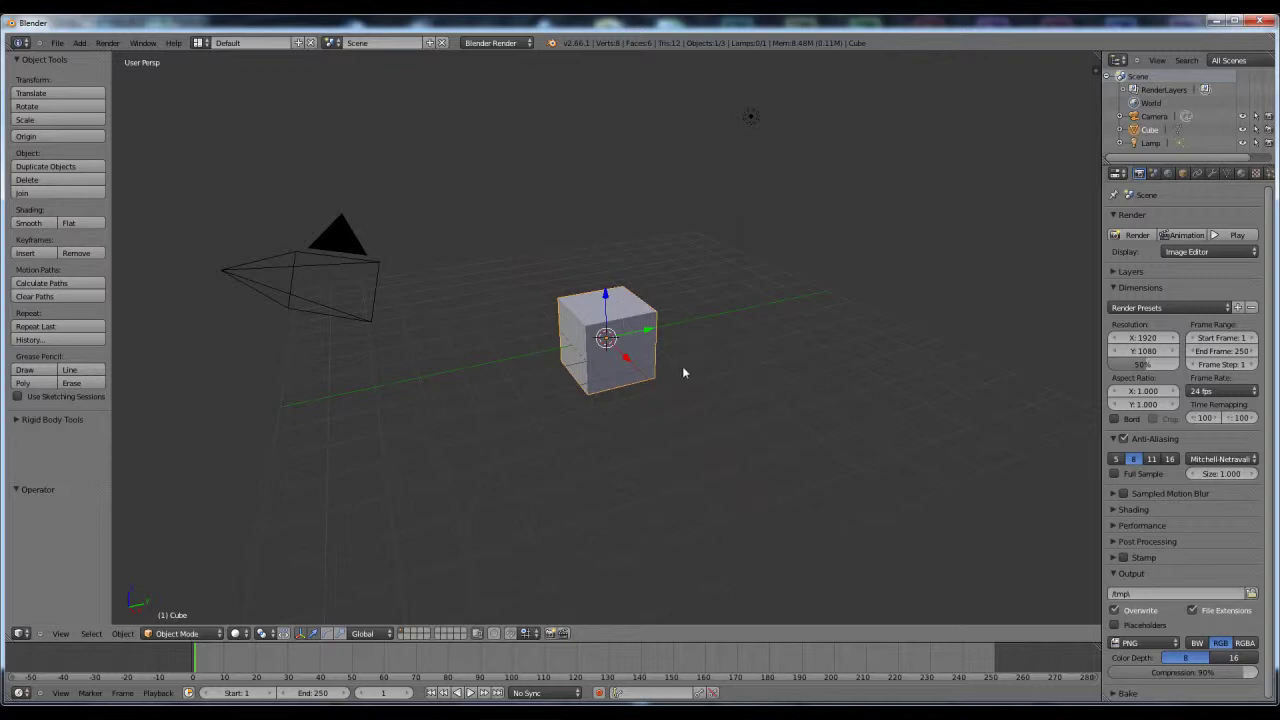
{"action": "scroll", "coordinate": [678, 370], "scroll_direction": "up", "scroll_amount": 1}
{"action": "mouse_move", "coordinate": [626, 425]}
{"action": "middle_mouse_down"}
{"action": "mouse_move", "coordinate": [714, 440]}
{"action": "mouse_move", "coordinate": [687, 400]}
{"action": "middle_mouse_up"}
{"action": "key", "text": "shift+z"}
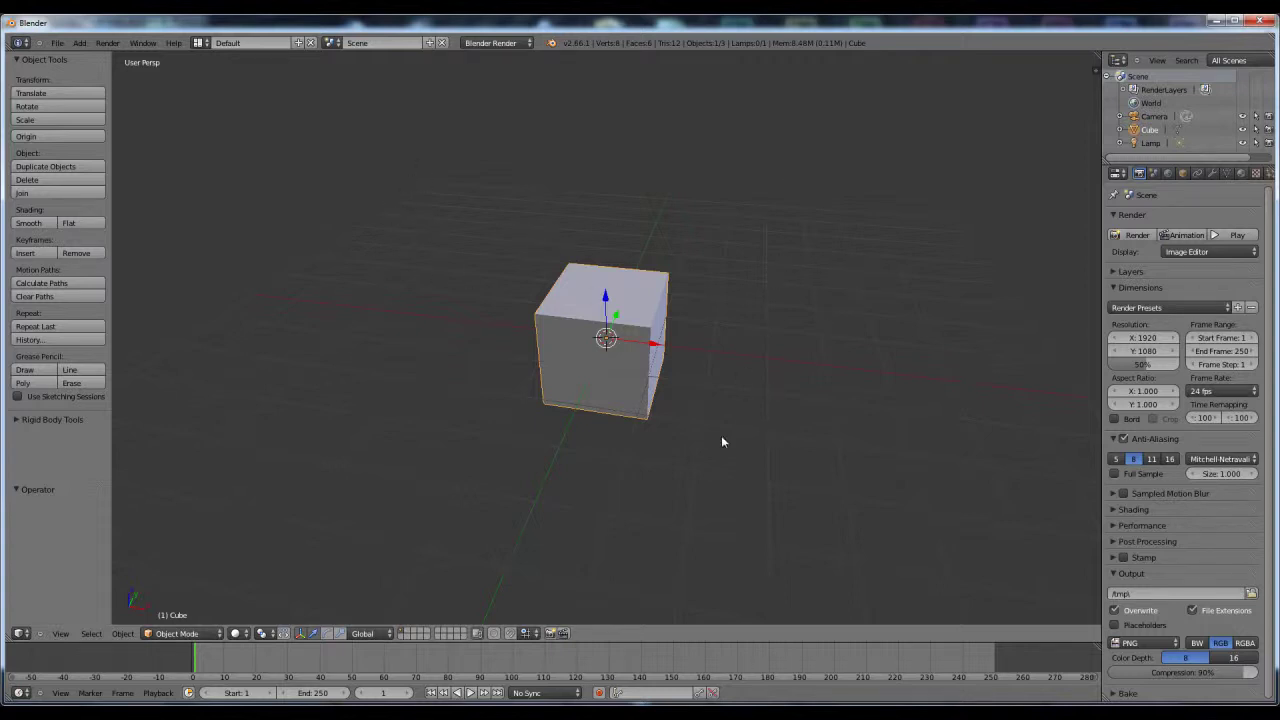
{"action": "middle_click_drag", "start_coordinate": [718, 443], "coordinate": [675, 440]}
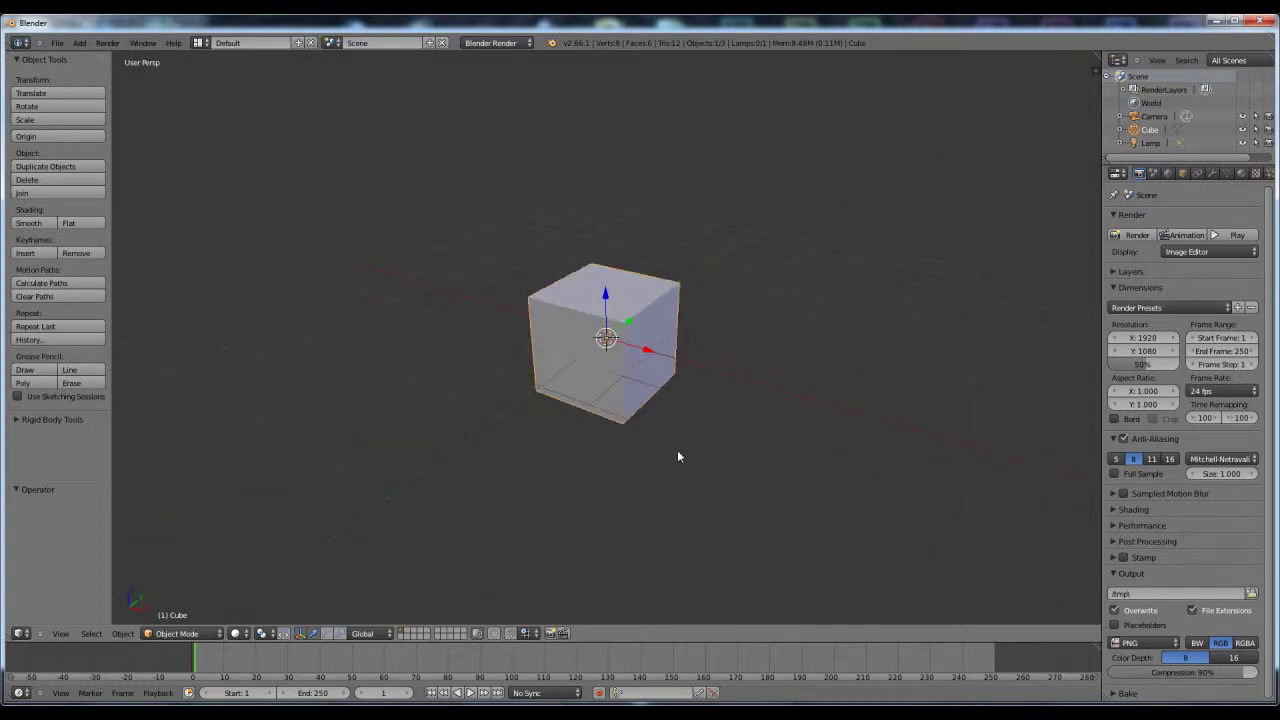
{"action": "middle_click_drag", "start_coordinate": [683, 459], "coordinate": [725, 420]}
{"action": "scroll", "coordinate": [735, 384], "scroll_direction": "up", "scroll_amount": 2}
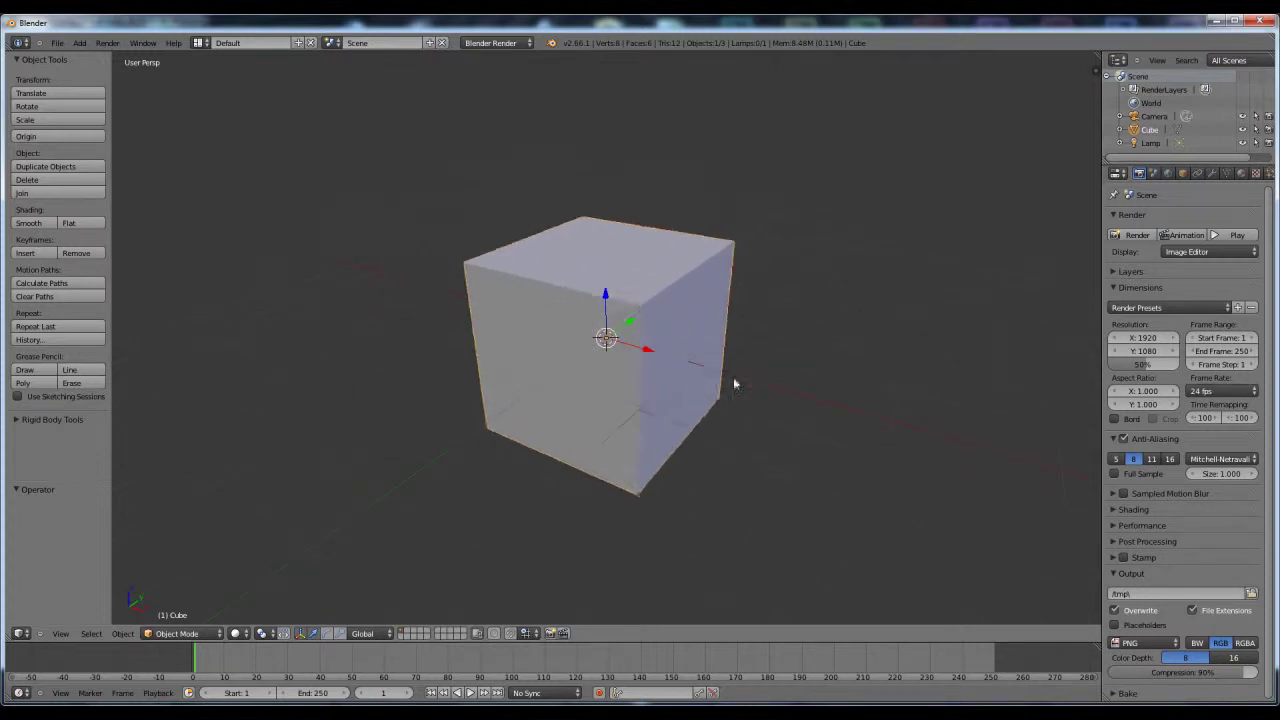
{"action": "scroll", "coordinate": [734, 380], "scroll_direction": "down", "scroll_amount": 2}
{"action": "scroll", "coordinate": [734, 386], "scroll_direction": "up", "scroll_amount": 3}
{"action": "scroll", "coordinate": [734, 383], "scroll_direction": "up", "scroll_amount": 2}
{"action": "scroll", "coordinate": [737, 397], "scroll_direction": "down", "scroll_amount": 3}
{"action": "scroll", "coordinate": [737, 397], "scroll_direction": "up", "scroll_amount": 3}
{"action": "scroll", "coordinate": [736, 398], "scroll_direction": "down", "scroll_amount": 2}
{"action": "scroll", "coordinate": [797, 362], "scroll_direction": "down", "scroll_amount": 2}
{"action": "middle_click_drag", "start_coordinate": [811, 339], "coordinate": [808, 381], "text": "shift"}
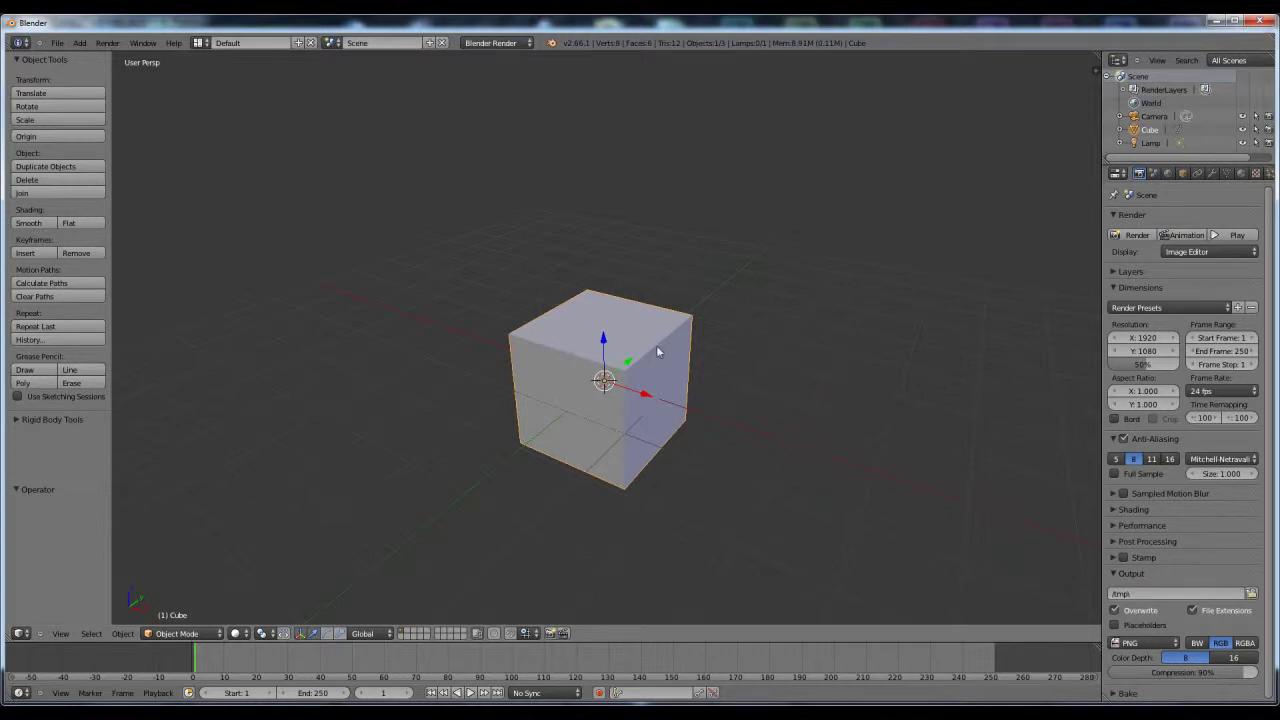
{"action": "scroll", "coordinate": [680, 385], "scroll_direction": "down", "scroll_amount": 1}
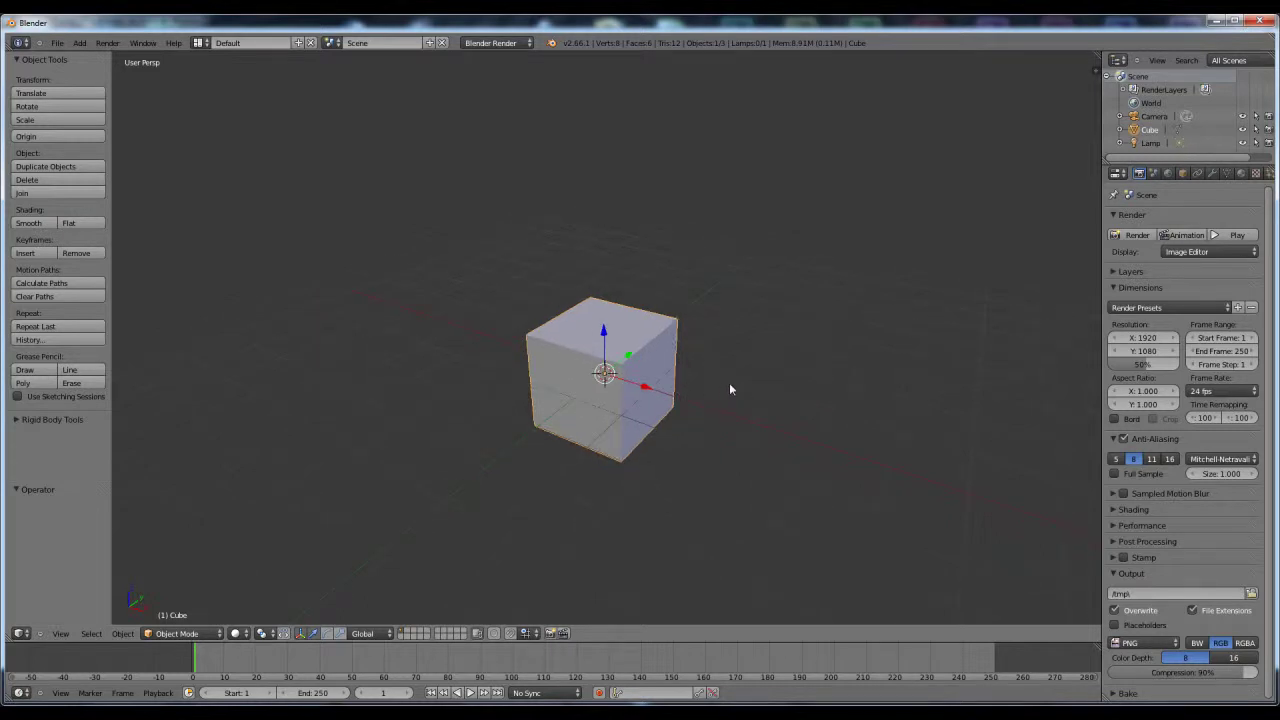
Duplicate the default cube in place and move the copy up the Z axis so it partly overlaps the original
{"action": "key", "text": "shift+d"}
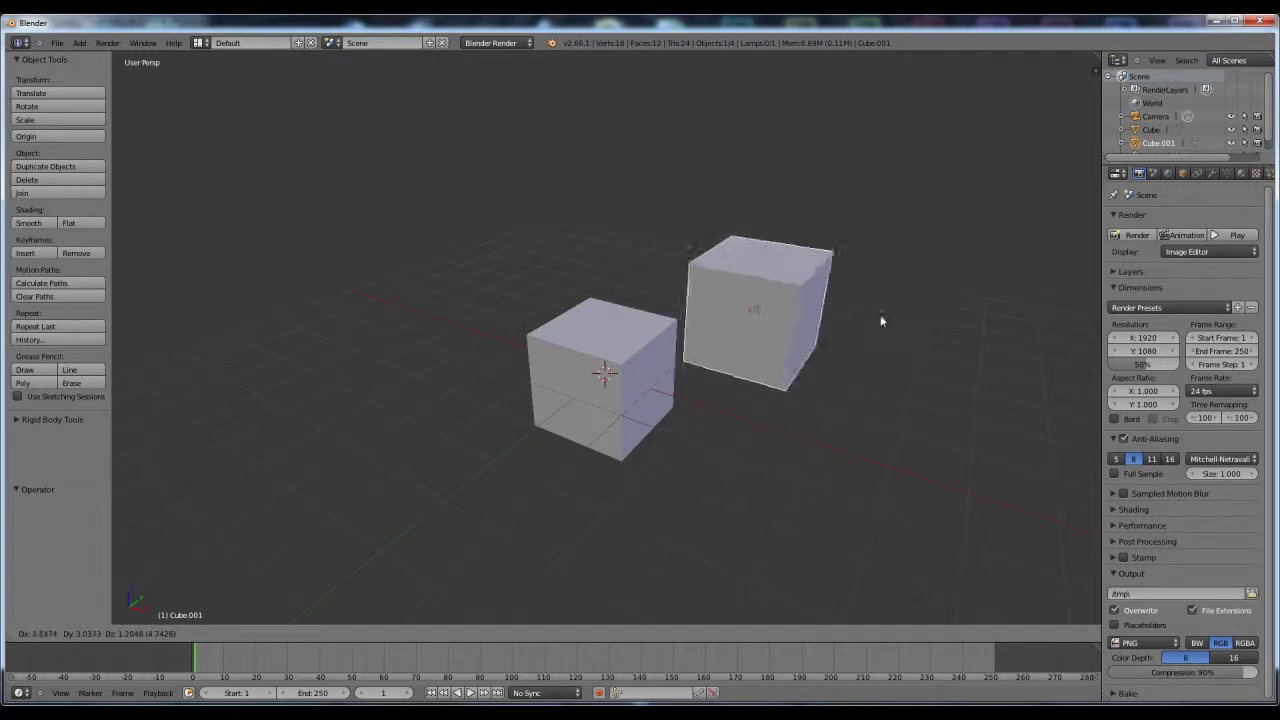
{"action": "right_click", "coordinate": [879, 319]}
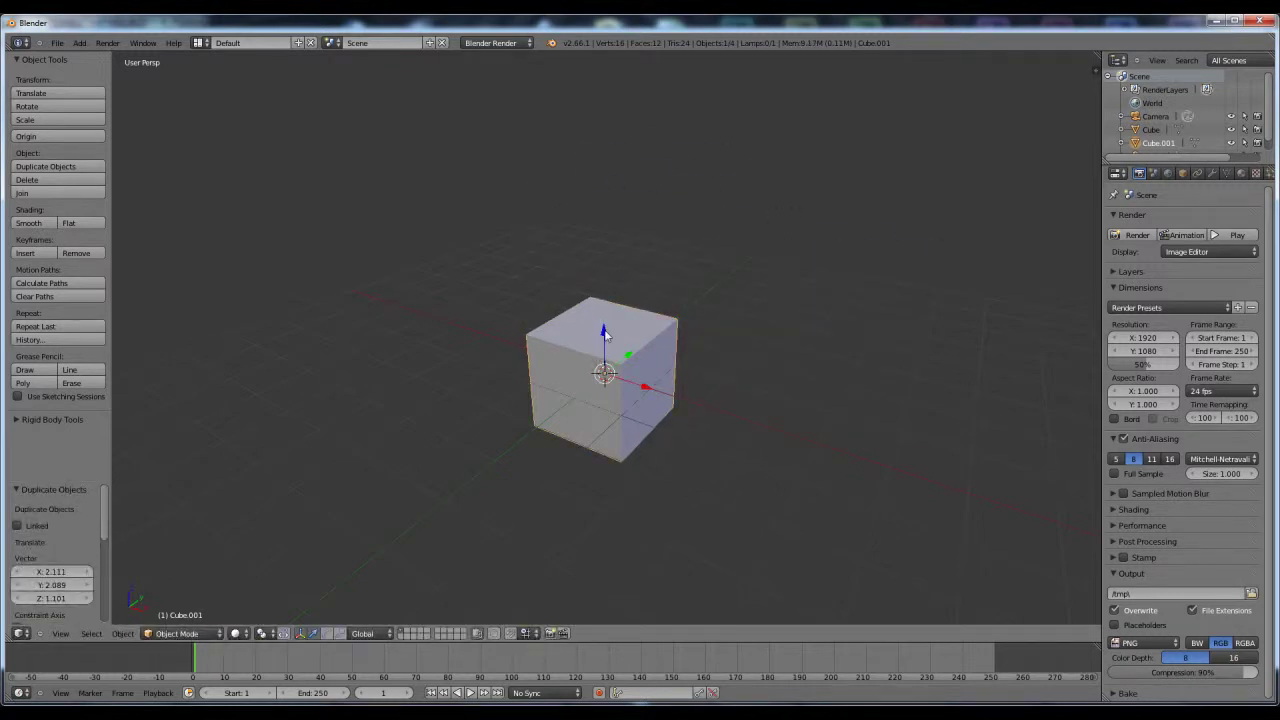
{"action": "key", "text": "g"}
{"action": "key", "text": "z"}
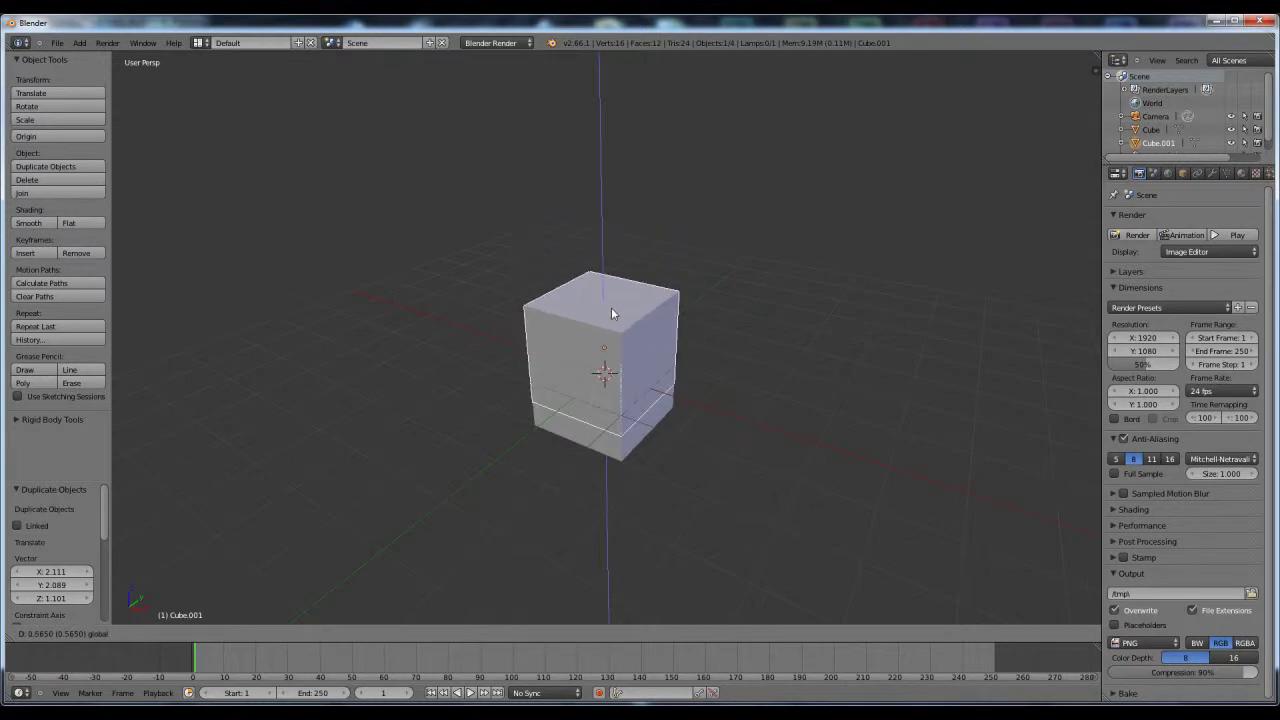
{"action": "left_click", "coordinate": [608, 298]}
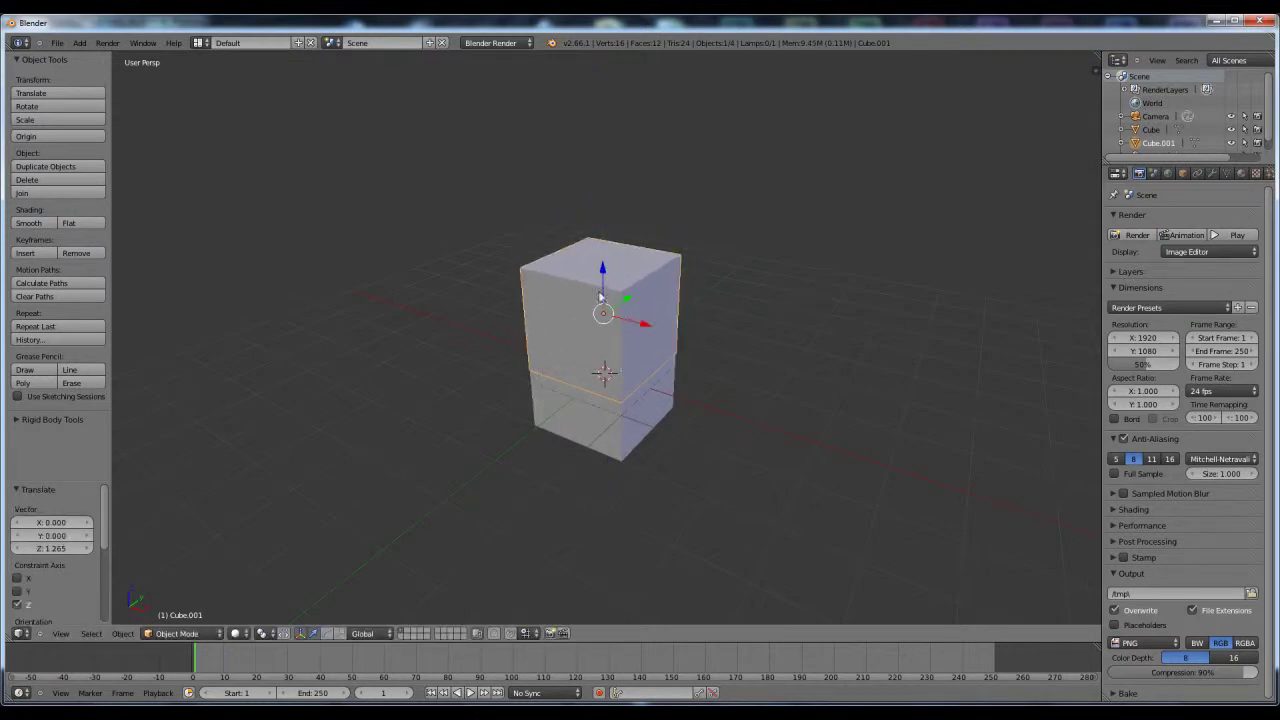
{"action": "key", "text": "g"}
{"action": "key", "text": "z"}
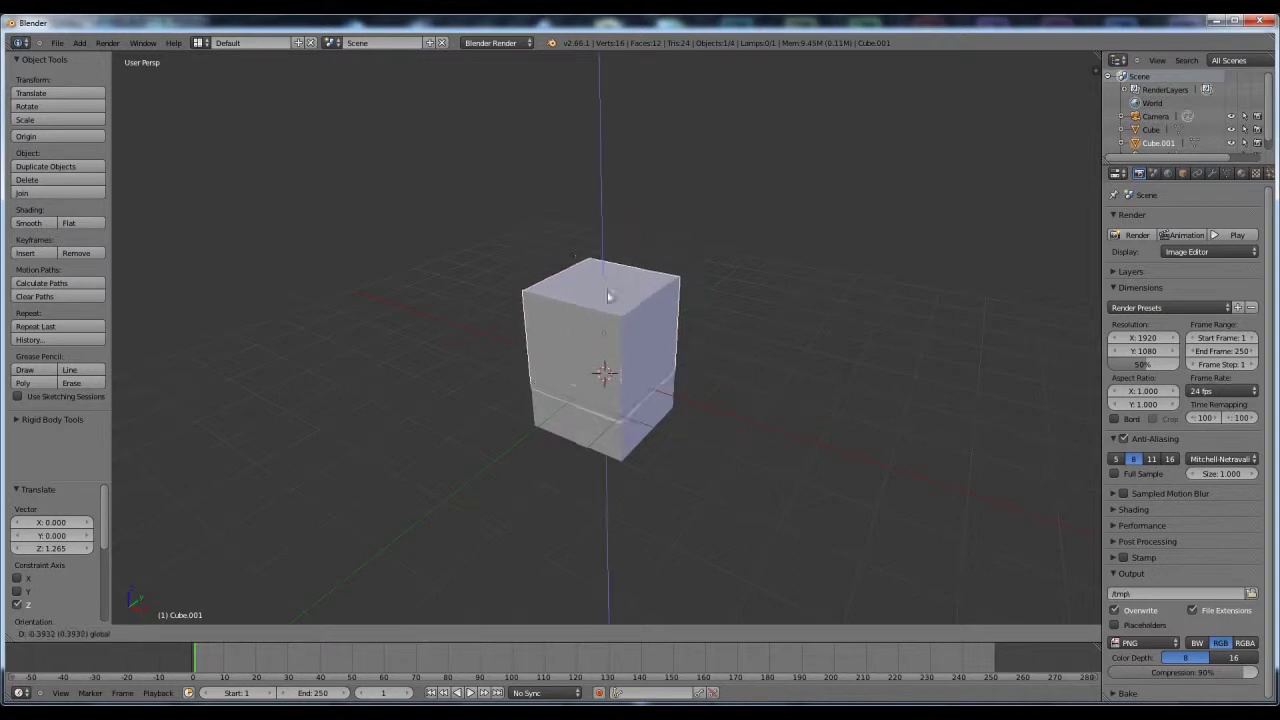
{"action": "left_click", "coordinate": [607, 290]}
Try shifting the duplicated cube along the Y axis and freely across the view, and undo the moves
{"action": "left_click_drag", "start_coordinate": [630, 318], "coordinate": [625, 345]}
{"action": "left_click", "coordinate": [592, 340]}
{"action": "key", "text": "g"}
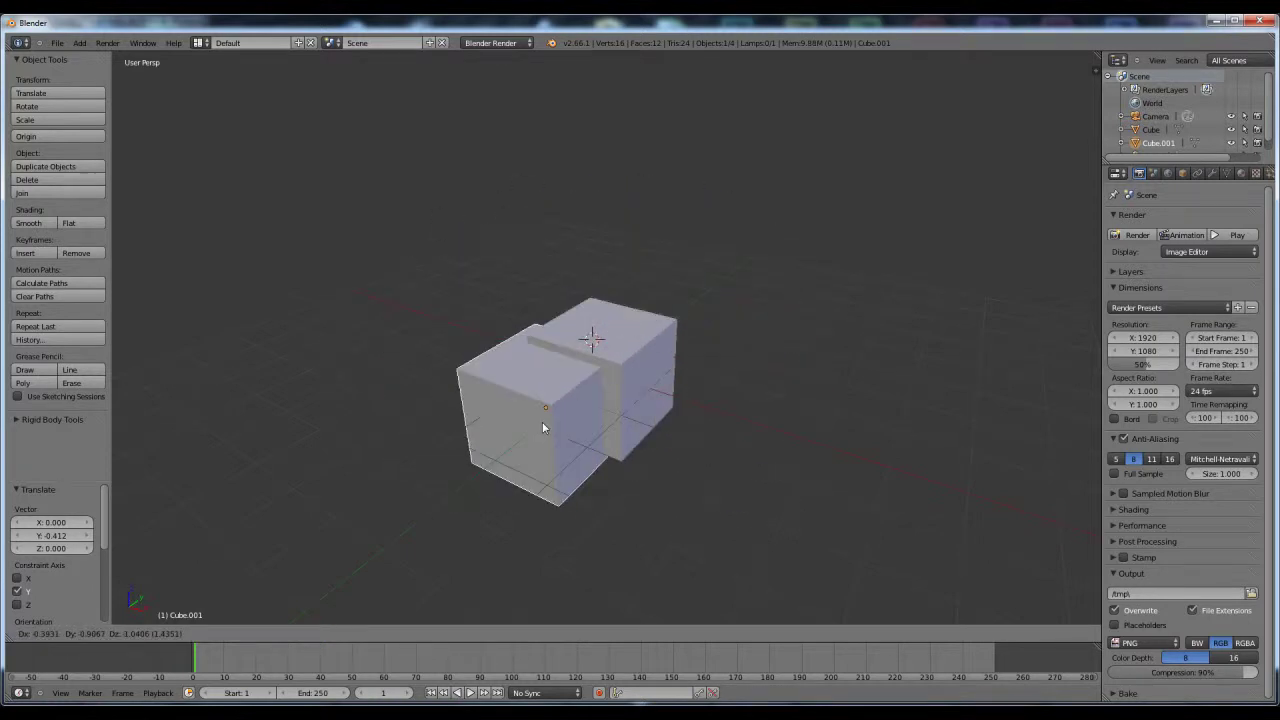
{"action": "right_click", "coordinate": [596, 422]}
{"action": "key", "text": "ctrl+z"}
{"action": "key", "text": "ctrl+z"}
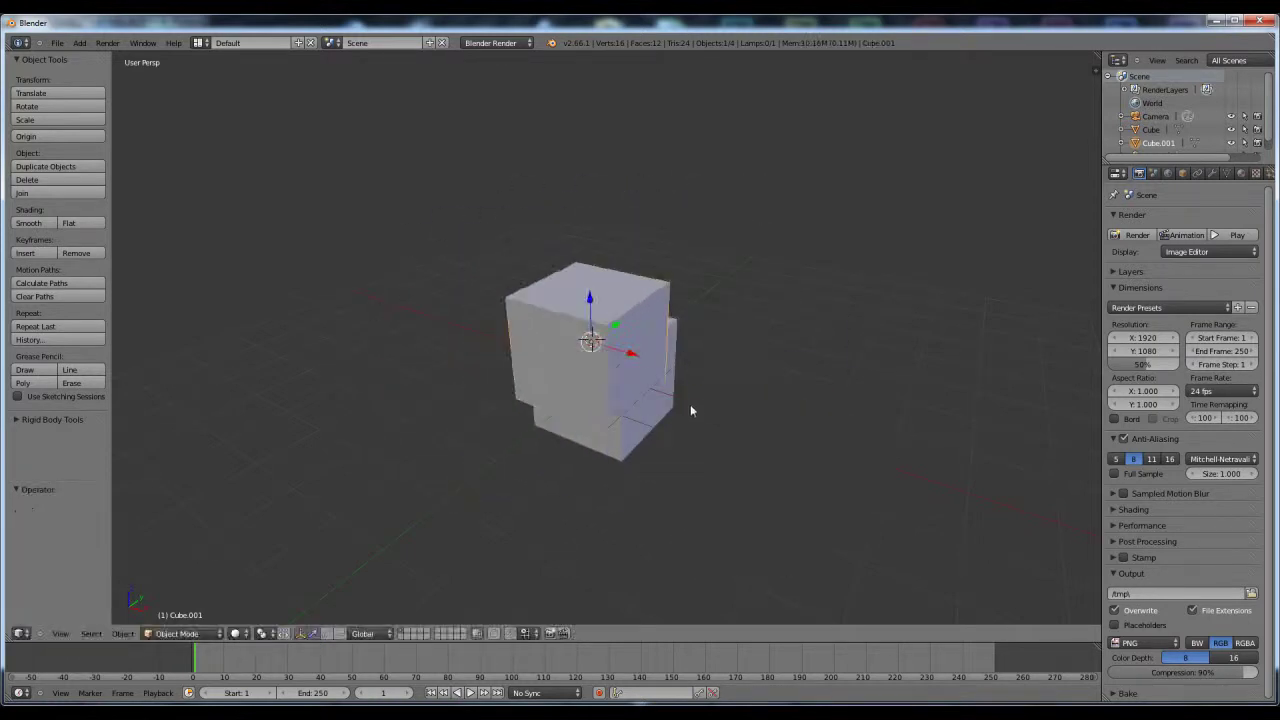
Raise the duplicated cube 1.148 along Z onto the original and check the stack against the snow_golem.png reference
{"action": "left_click_drag", "start_coordinate": [602, 290], "coordinate": [608, 231]}
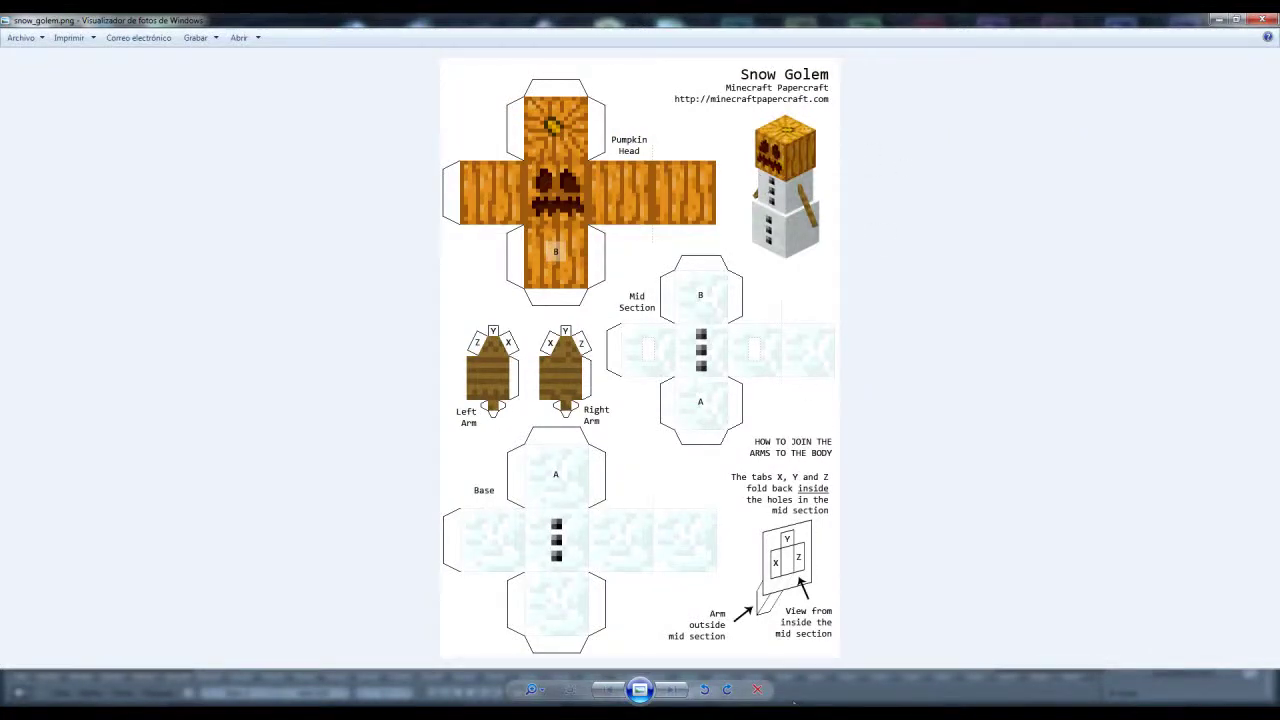
{"action": "left_click", "coordinate": [790, 714]}
{"action": "left_click", "coordinate": [790, 714]}
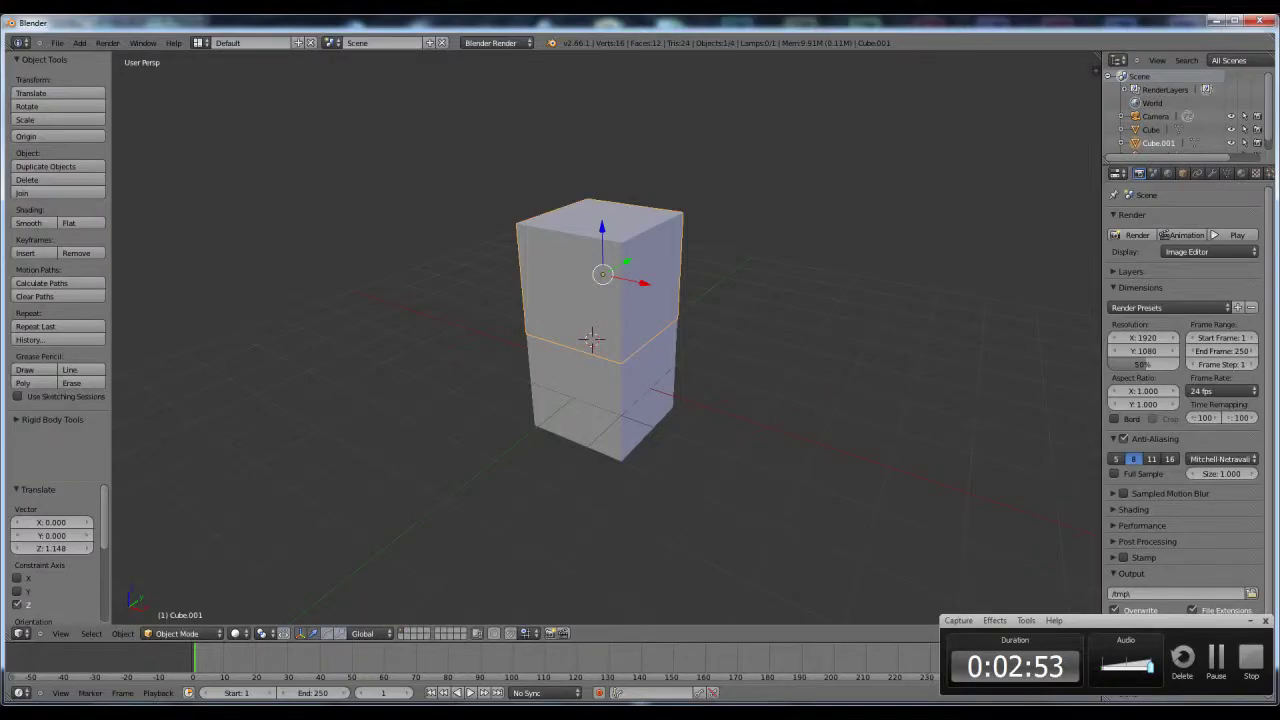
{"action": "left_click", "coordinate": [815, 714]}
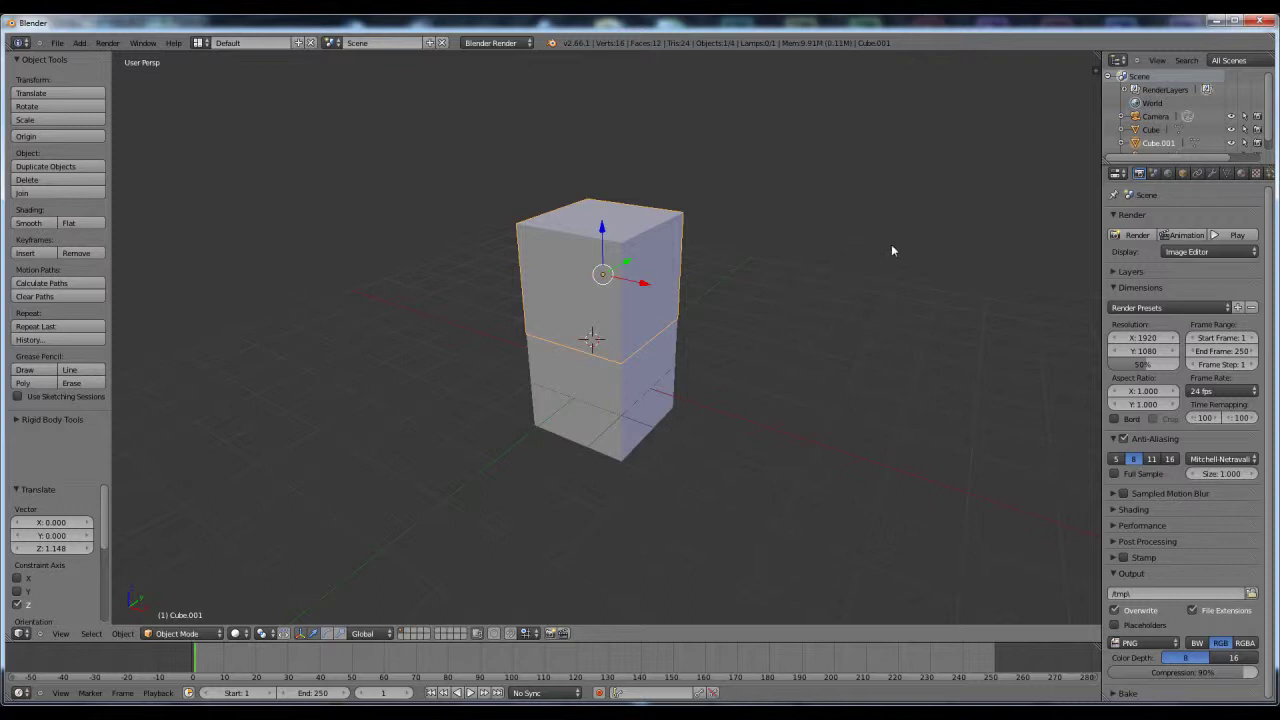
Scale the upper cube uniformly to about 0.831 and lower it 0.185 along Z to rest on the base cube
{"action": "key", "text": "s"}
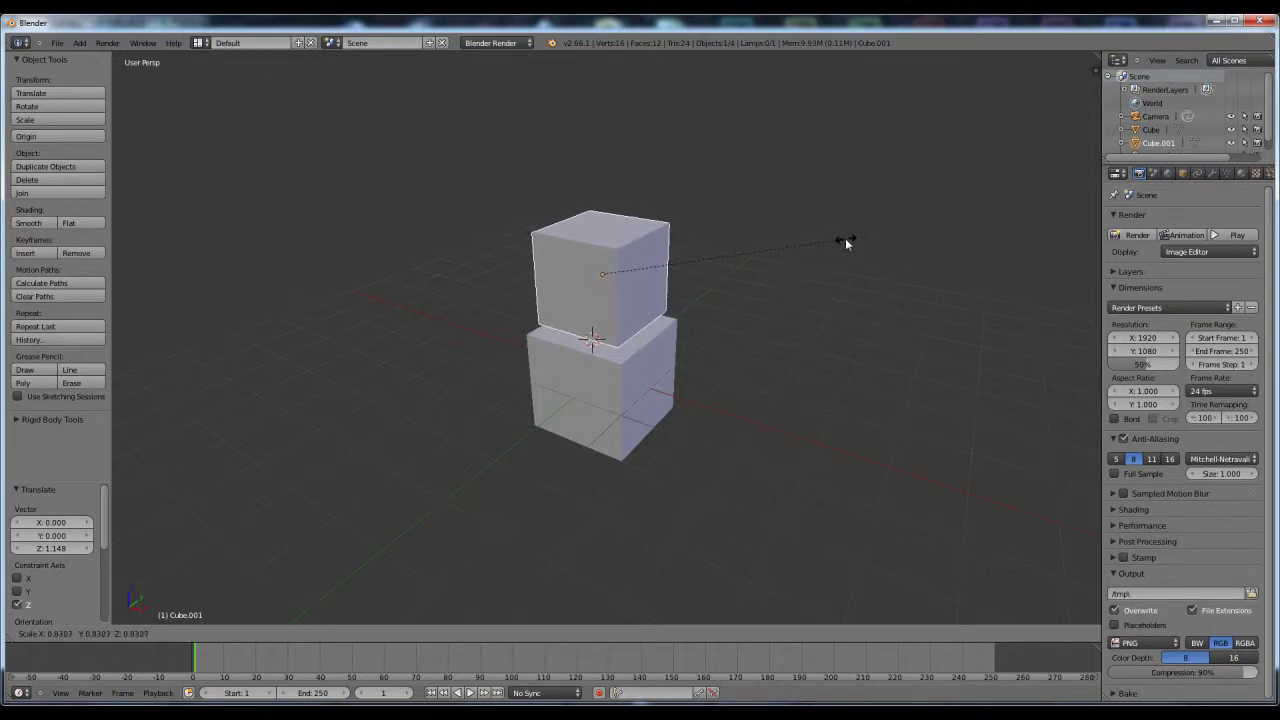
{"action": "left_click", "coordinate": [845, 240]}
{"action": "scroll", "coordinate": [595, 290], "scroll_direction": "up", "scroll_amount": 2}
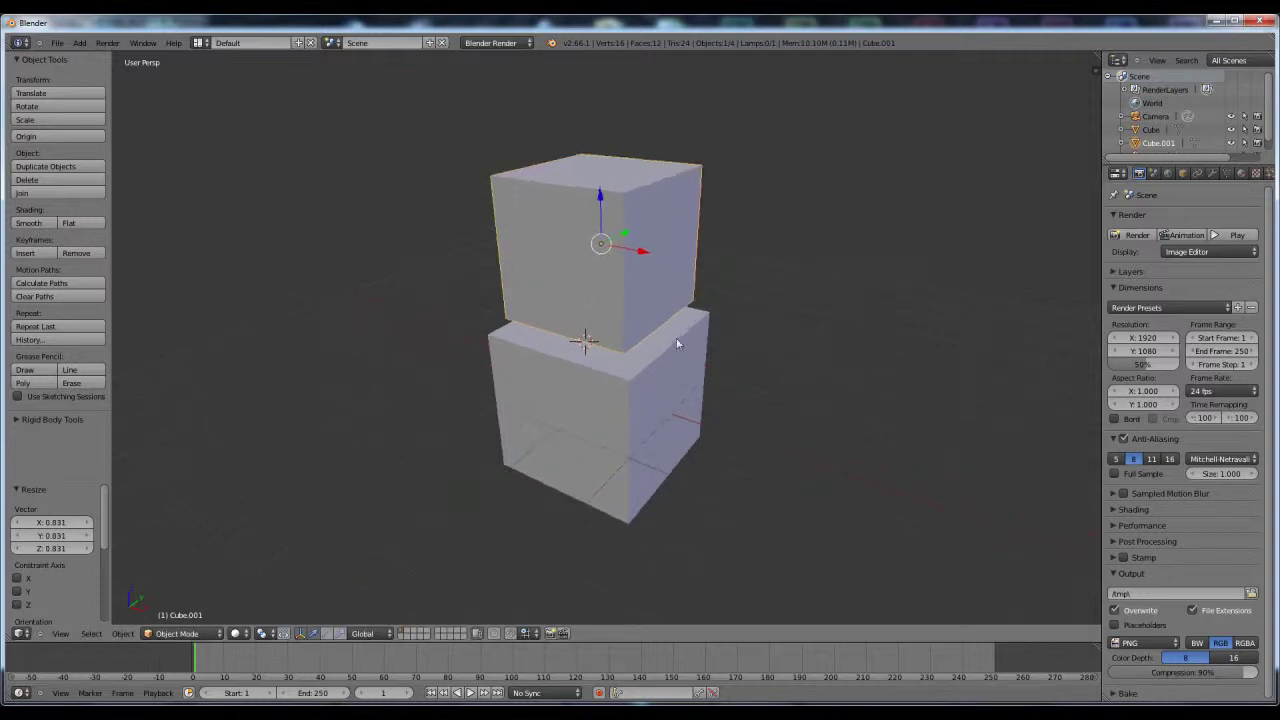
{"action": "middle_click_drag", "start_coordinate": [677, 353], "coordinate": [677, 366], "text": "shift"}
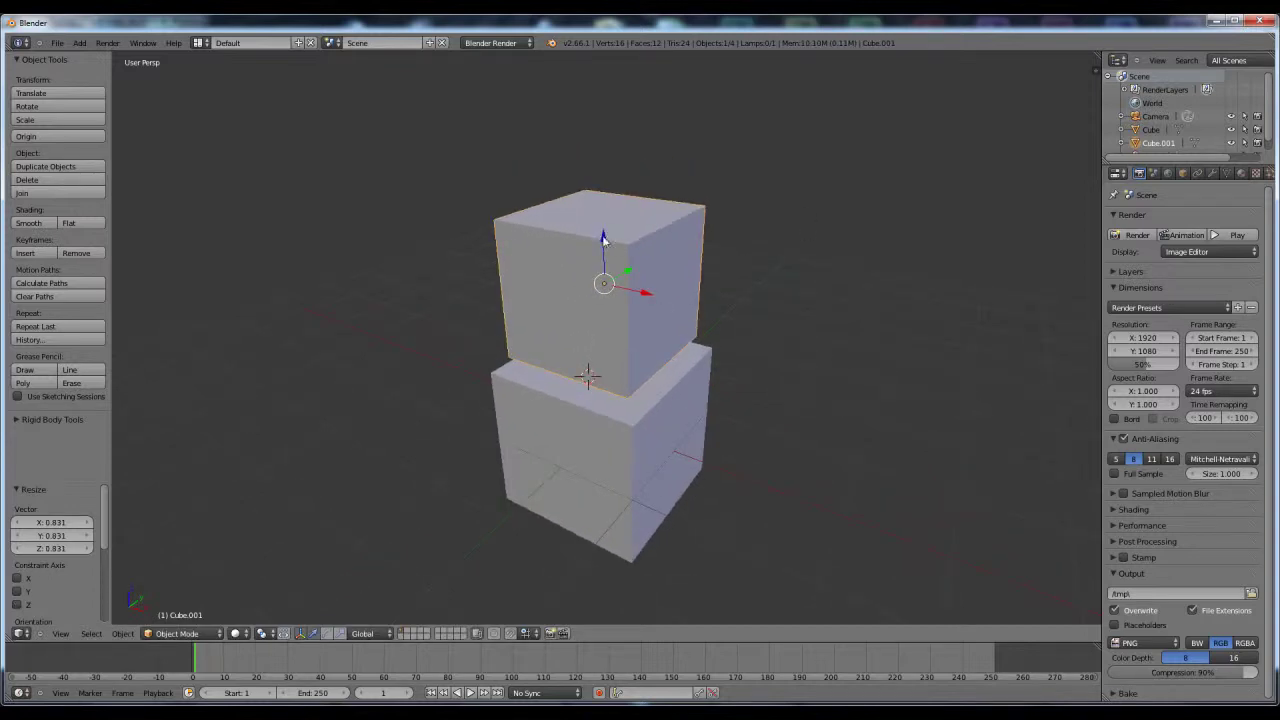
{"action": "left_click_drag", "start_coordinate": [604, 236], "coordinate": [601, 257]}
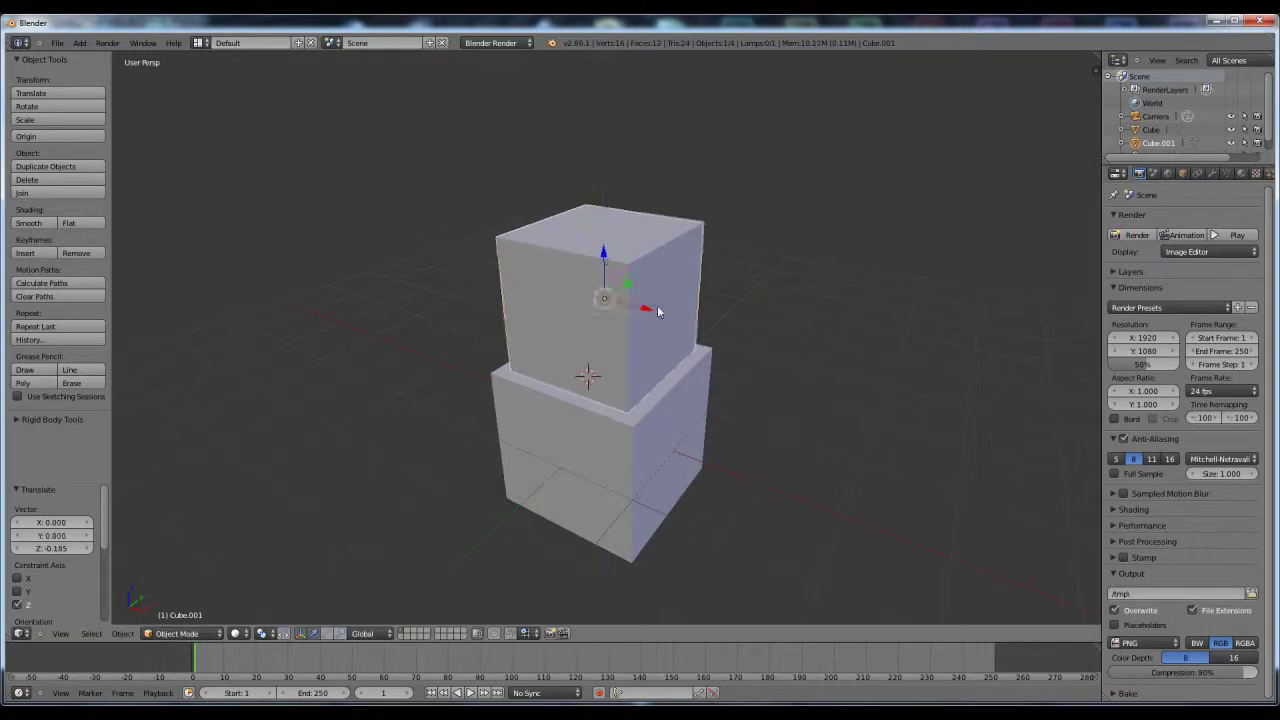
{"action": "scroll", "coordinate": [653, 328], "scroll_direction": "down", "scroll_amount": 3}
{"action": "mouse_move", "coordinate": [674, 366]}
{"action": "middle_mouse_down"}
{"action": "mouse_move", "coordinate": [757, 326]}
{"action": "mouse_move", "coordinate": [712, 330]}
{"action": "mouse_move", "coordinate": [686, 356]}
{"action": "middle_mouse_up"}
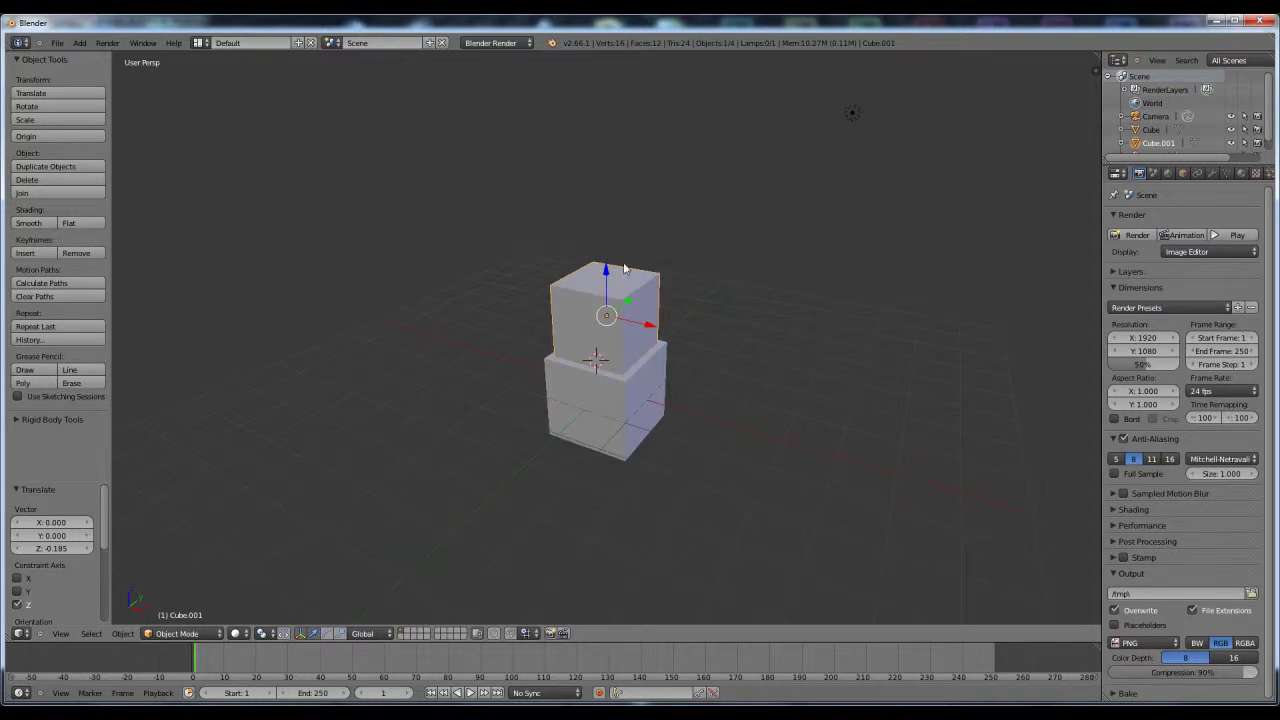
Duplicate the upper cube in place and raise the copy about 1.657 along Z to stack it as the head
{"action": "scroll", "coordinate": [624, 268], "scroll_direction": "up", "scroll_amount": 2}
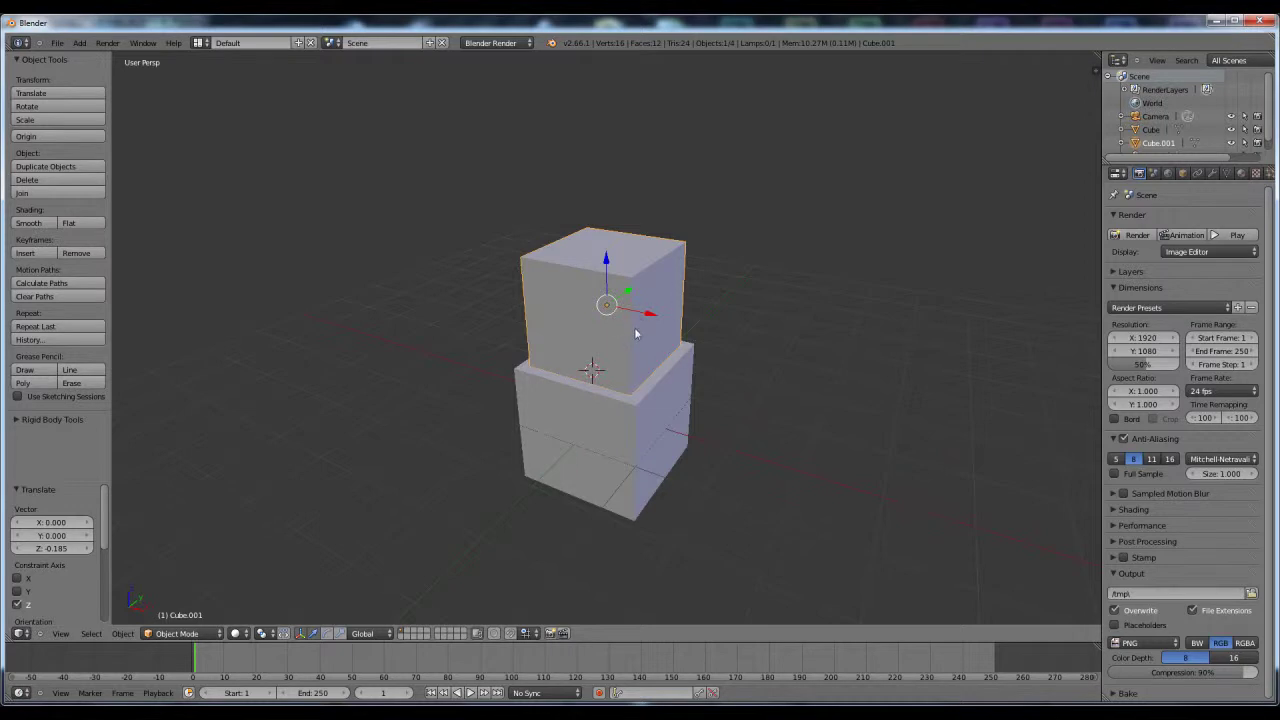
{"action": "key", "text": "shift+d"}
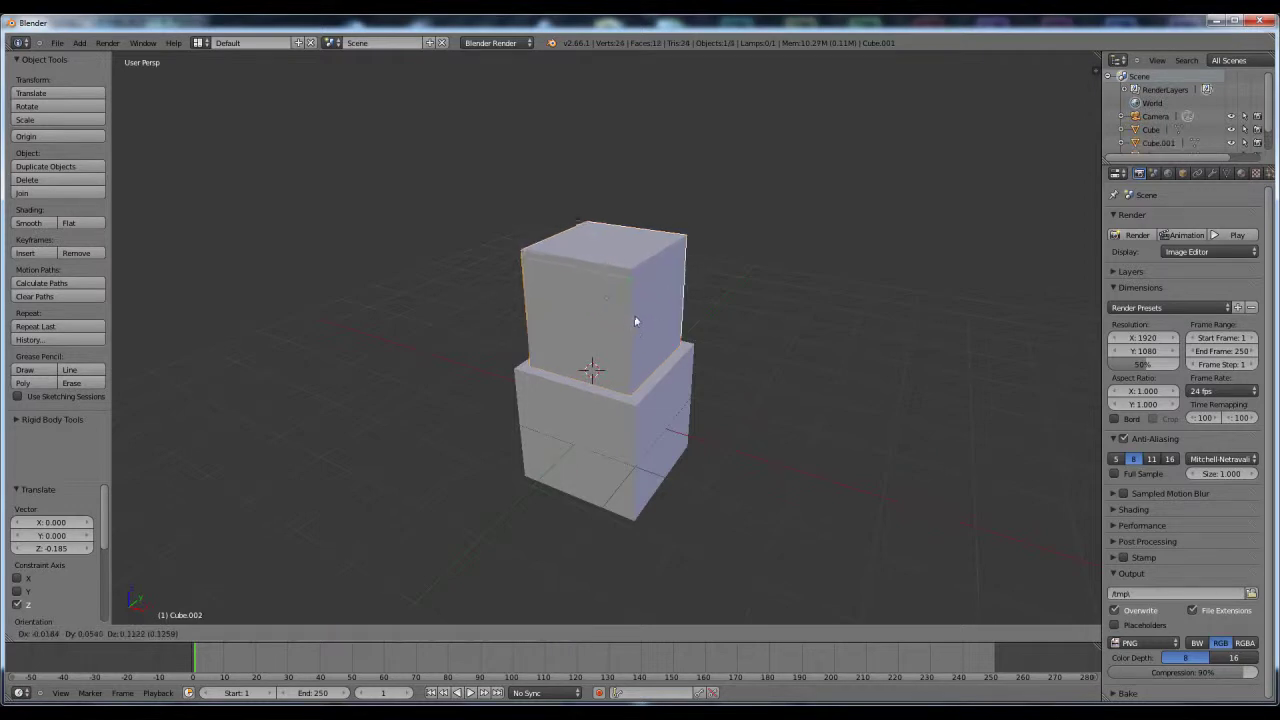
{"action": "right_click", "coordinate": [743, 318]}
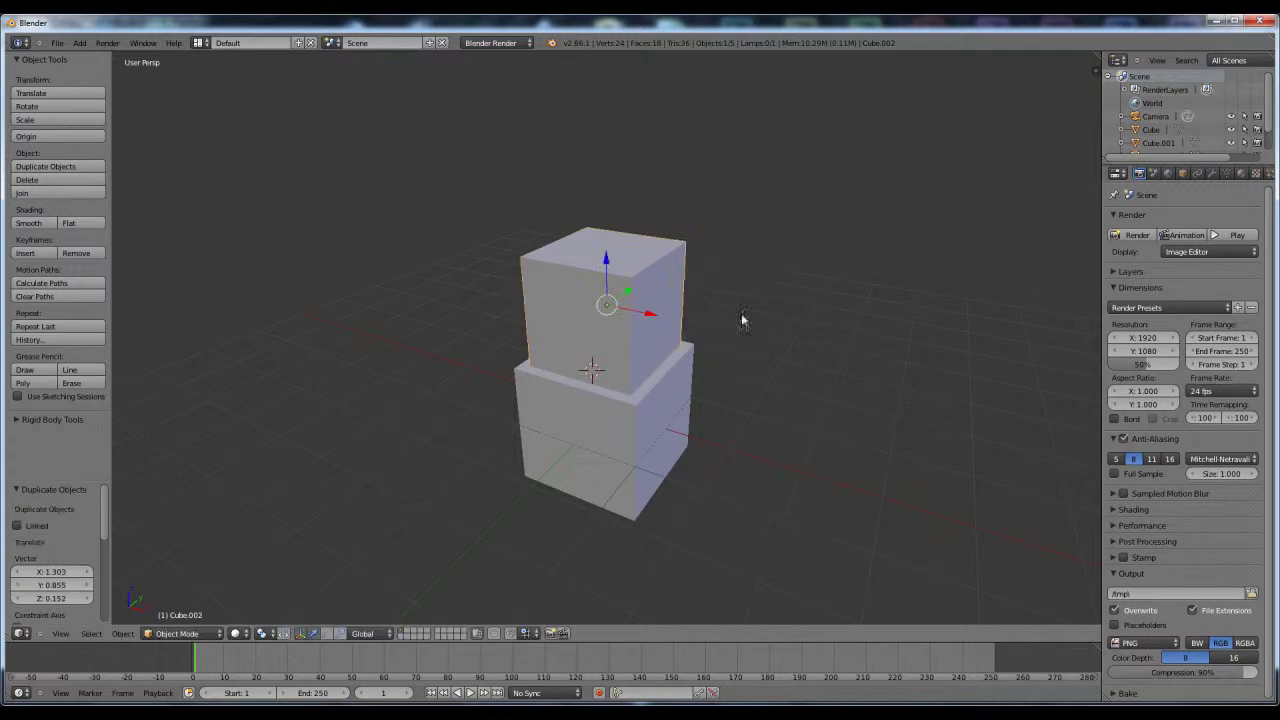
{"action": "left_click_drag", "start_coordinate": [605, 260], "coordinate": [612, 145]}
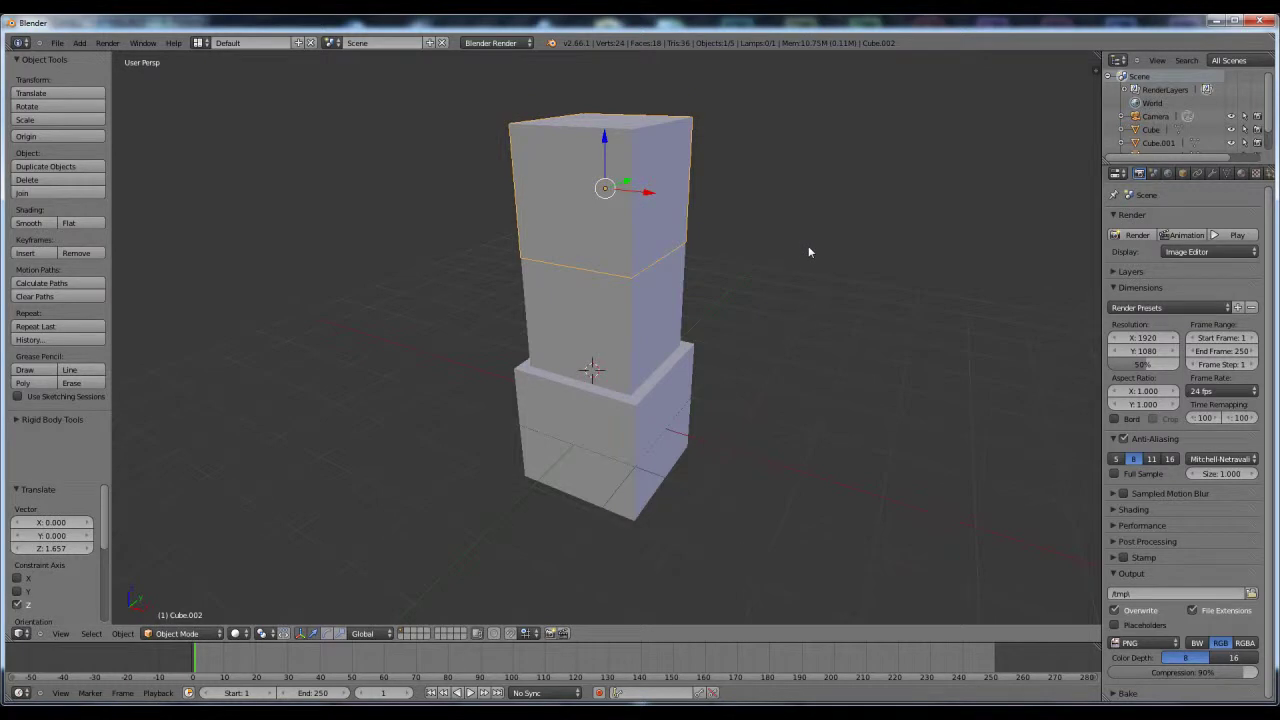
Scale the head cube uniformly by about 1.09 and raise it about 0.073 along Z to sit on the middle cube
{"action": "key", "text": "s"}
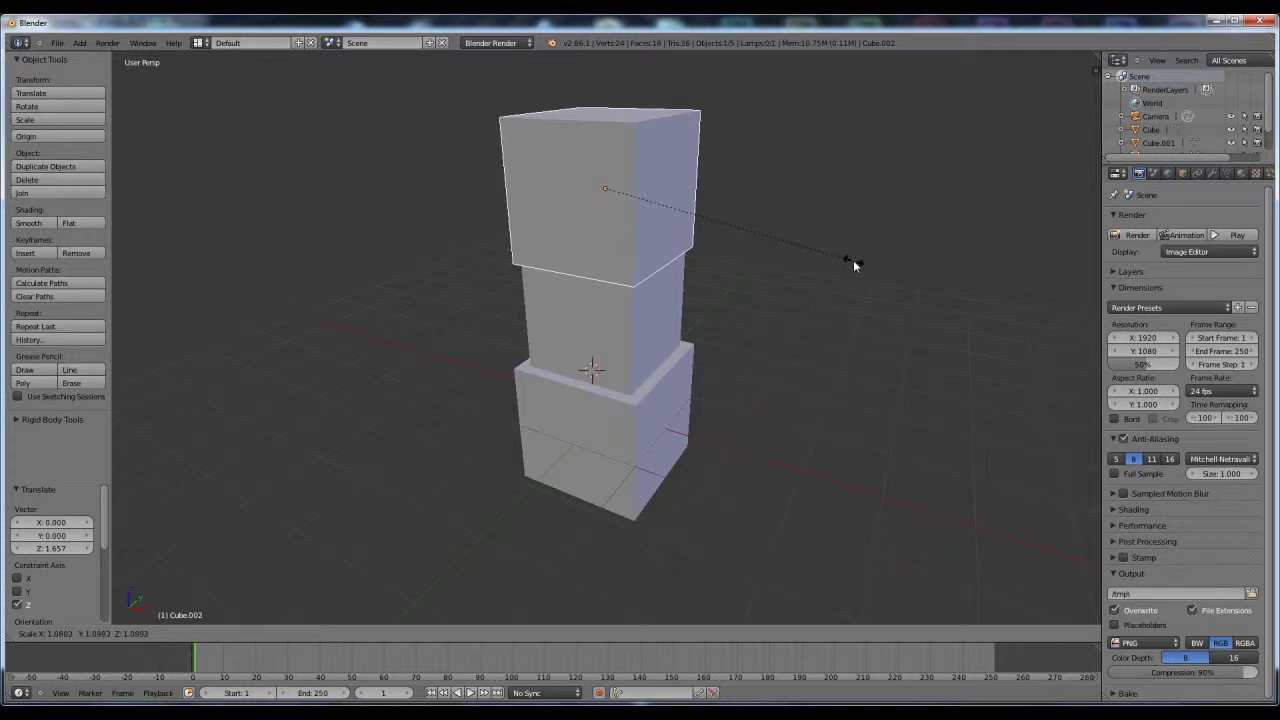
{"action": "left_click", "coordinate": [853, 261]}
{"action": "middle_click_drag", "start_coordinate": [720, 304], "coordinate": [769, 366], "text": "shift"}
{"action": "scroll", "coordinate": [700, 409], "scroll_direction": "up", "scroll_amount": 2}
{"action": "left_click_drag", "start_coordinate": [608, 158], "coordinate": [611, 150]}
{"action": "scroll", "coordinate": [611, 150], "scroll_direction": "down", "scroll_amount": 5}
{"action": "middle_click_drag", "start_coordinate": [611, 150], "coordinate": [674, 374]}
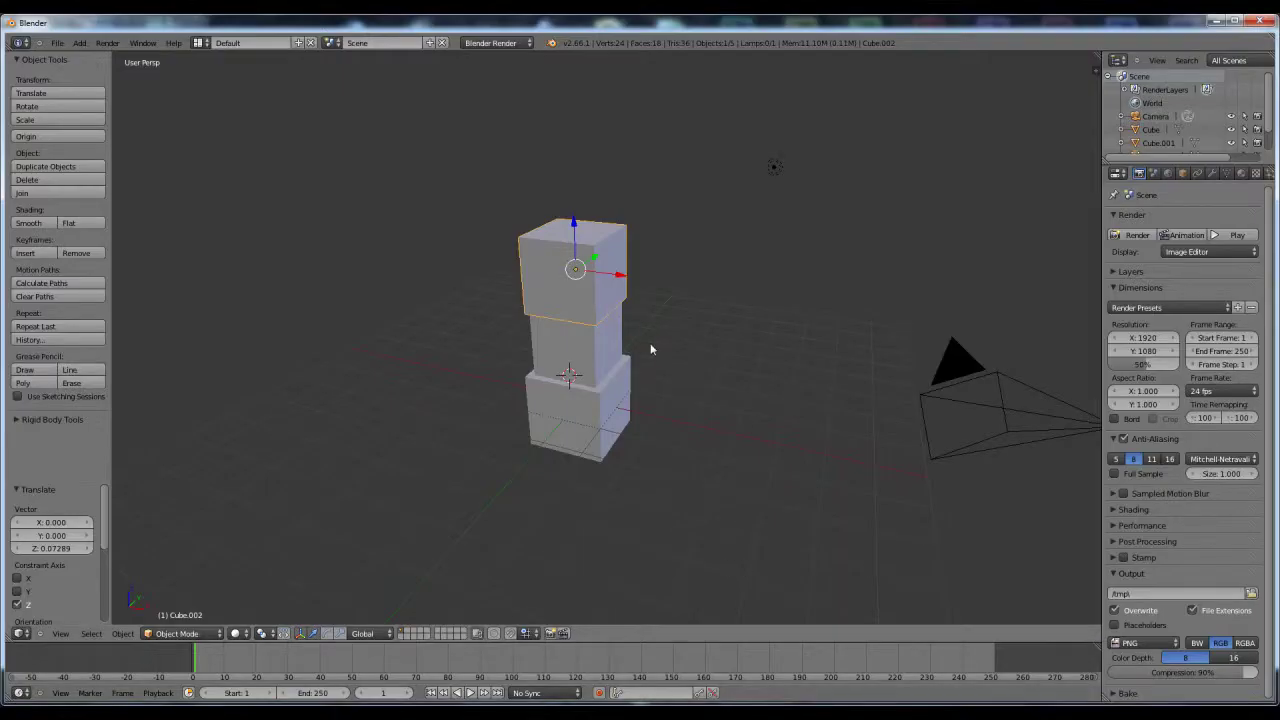
Duplicate the head cube in place and move the copy about 2.211 along the X axis beside the stack
{"action": "scroll", "coordinate": [652, 344], "scroll_direction": "up", "scroll_amount": 1}
{"action": "middle_click_drag", "start_coordinate": [654, 338], "coordinate": [650, 388], "text": "shift"}
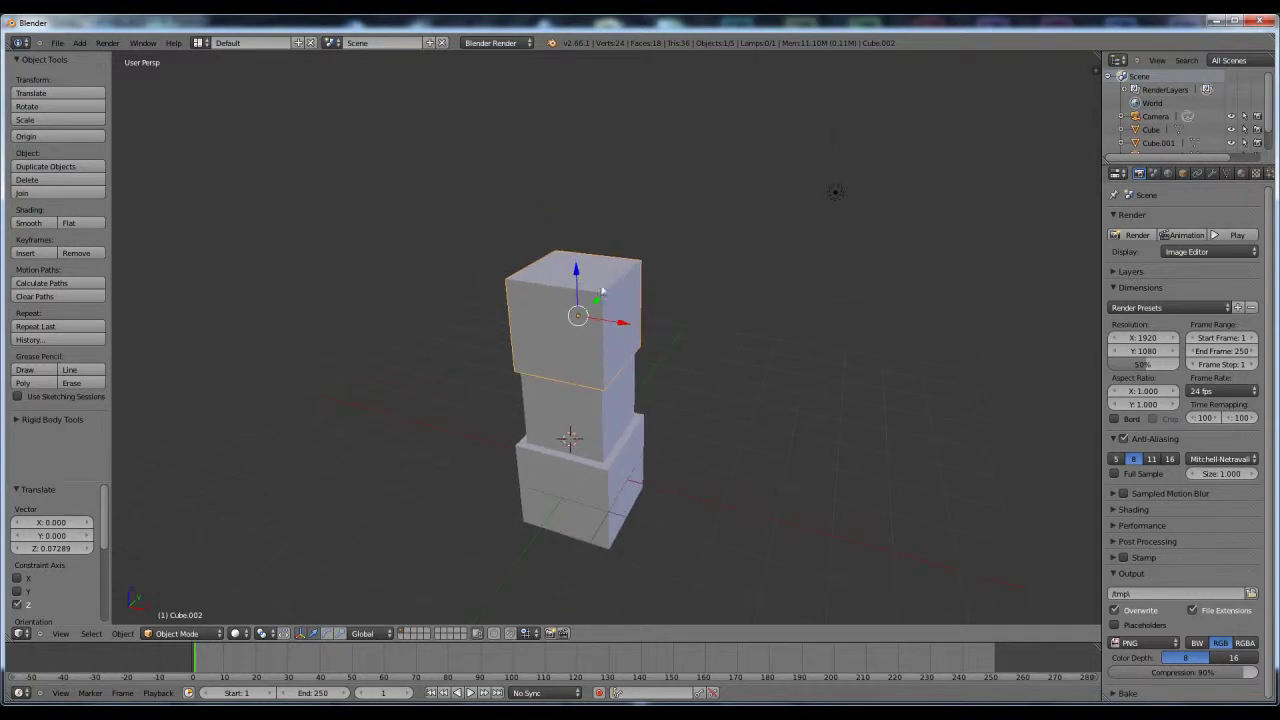
{"action": "key", "text": "shift+d"}
{"action": "left_click", "coordinate": [630, 332]}
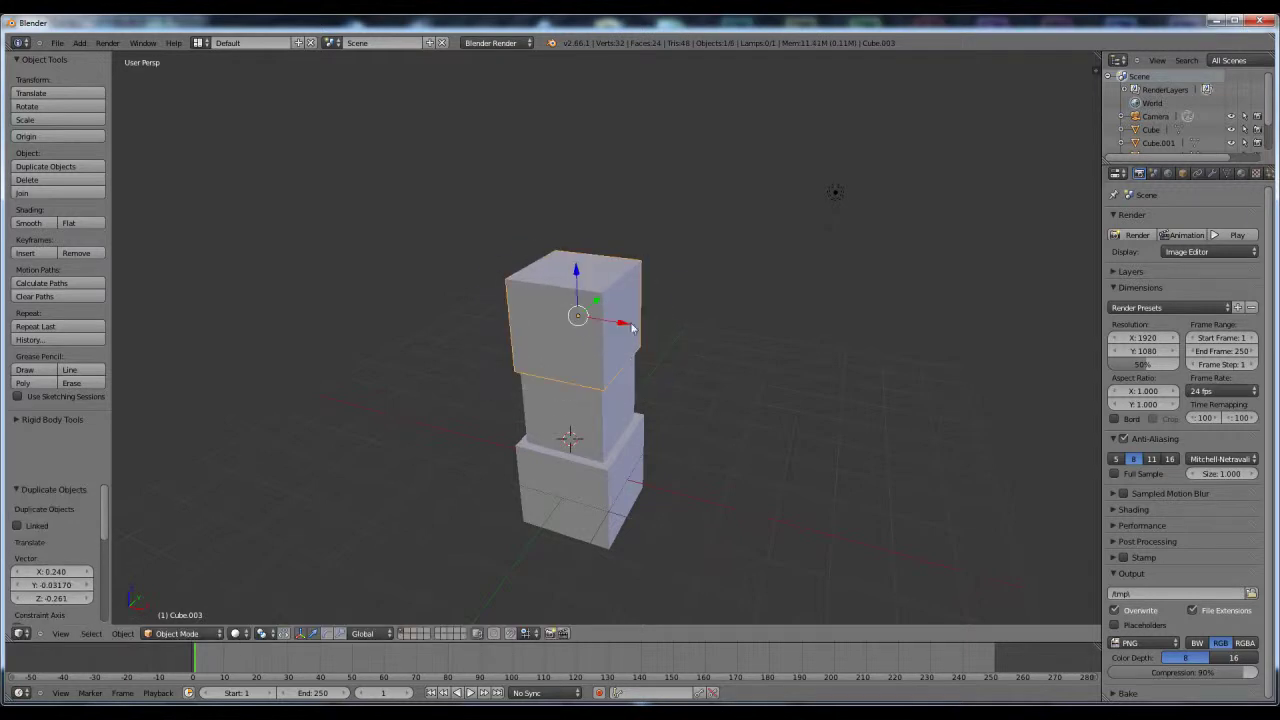
{"action": "left_click_drag", "start_coordinate": [622, 326], "coordinate": [738, 350]}
{"action": "scroll", "coordinate": [764, 386], "scroll_direction": "up", "scroll_amount": 1}
{"action": "middle_click_drag", "start_coordinate": [766, 389], "coordinate": [807, 360]}
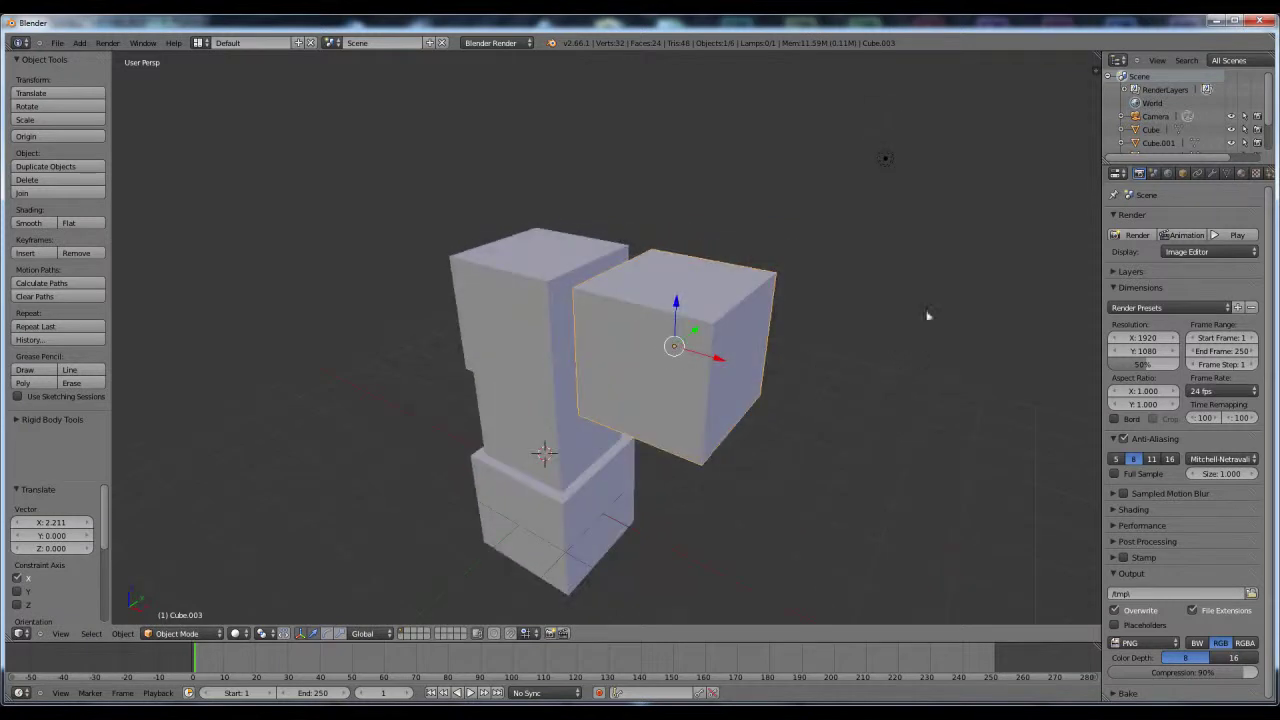
{"action": "key", "text": "s"}
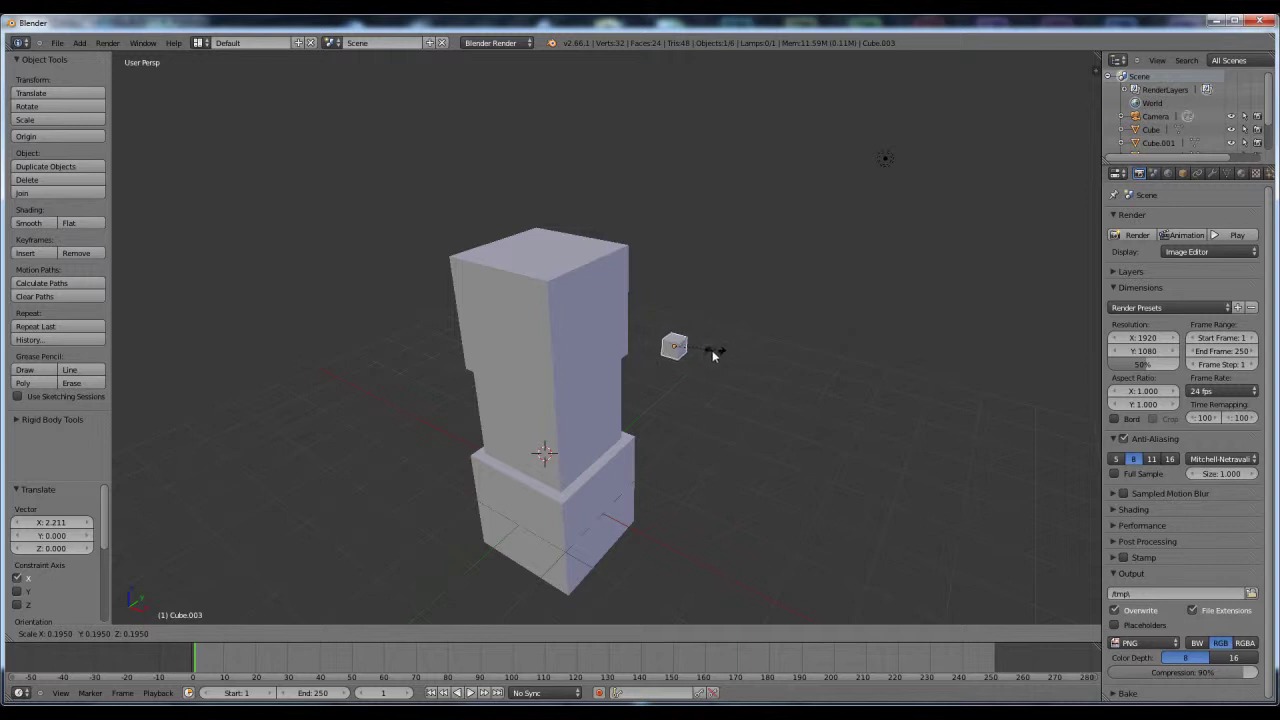
{"action": "key", "text": "Escape"}
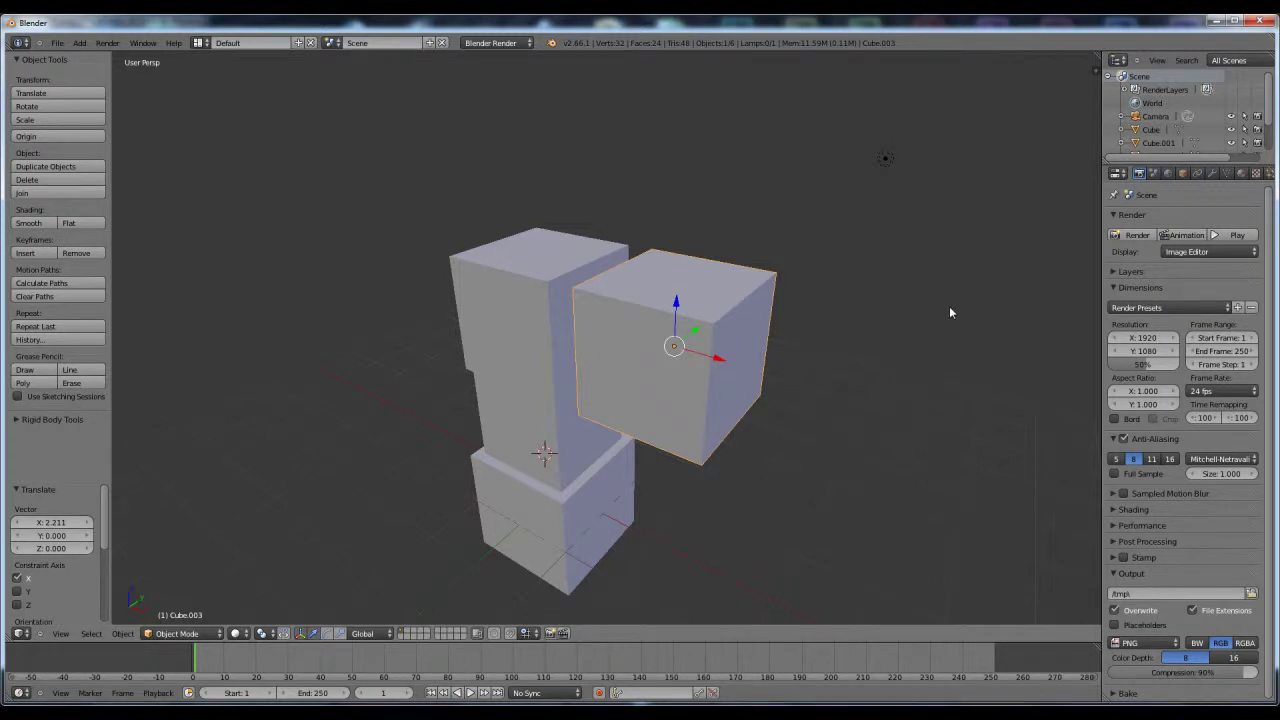
{"action": "key", "text": "s"}
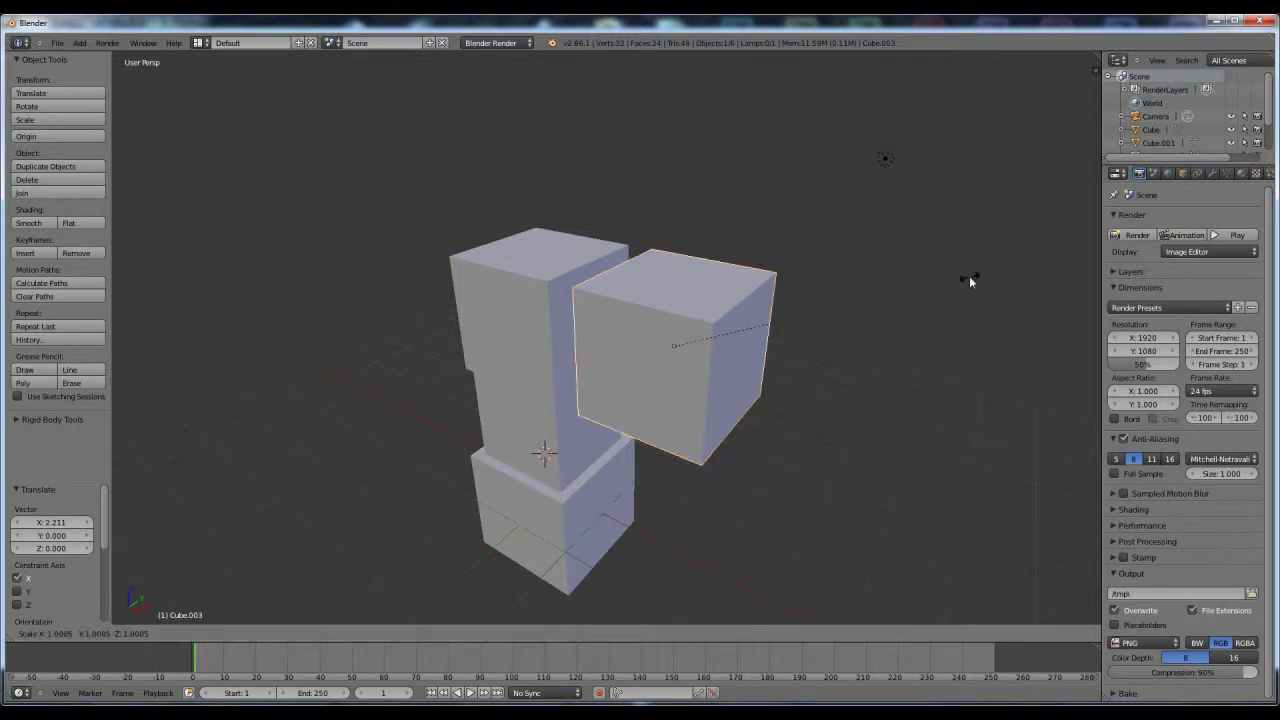
{"action": "key", "text": "z"}
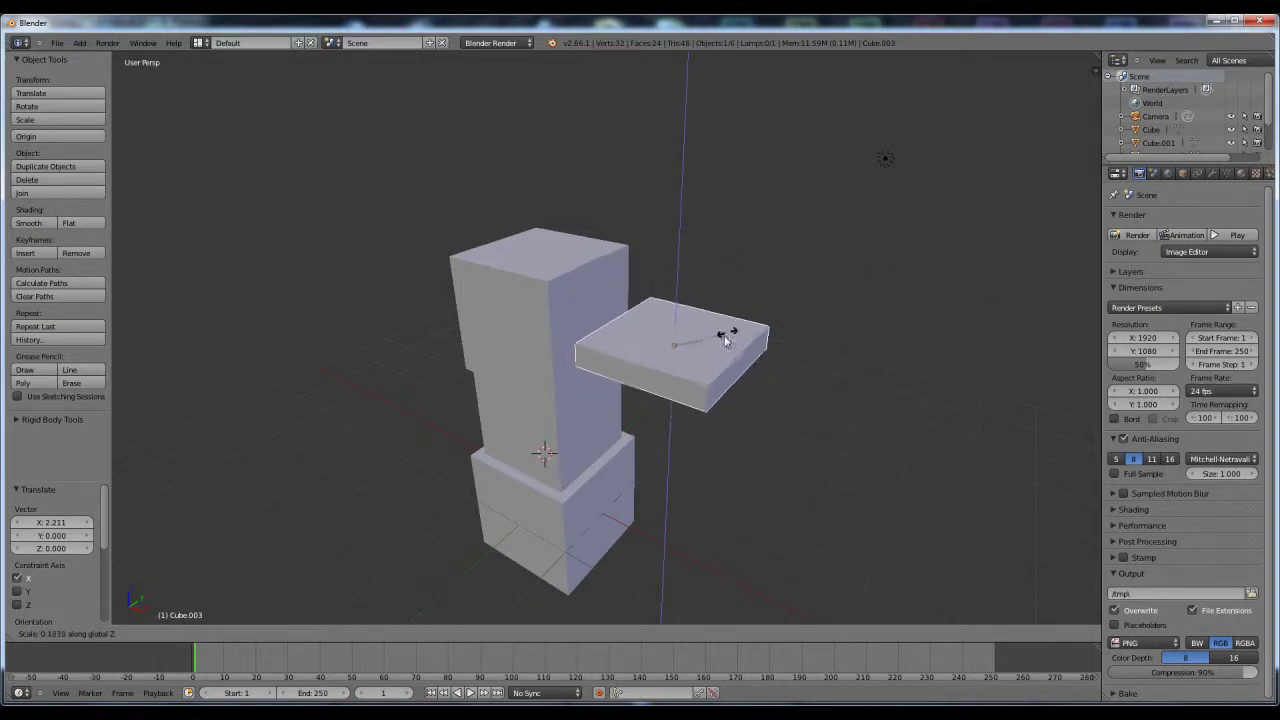
{"action": "left_click", "coordinate": [982, 266]}
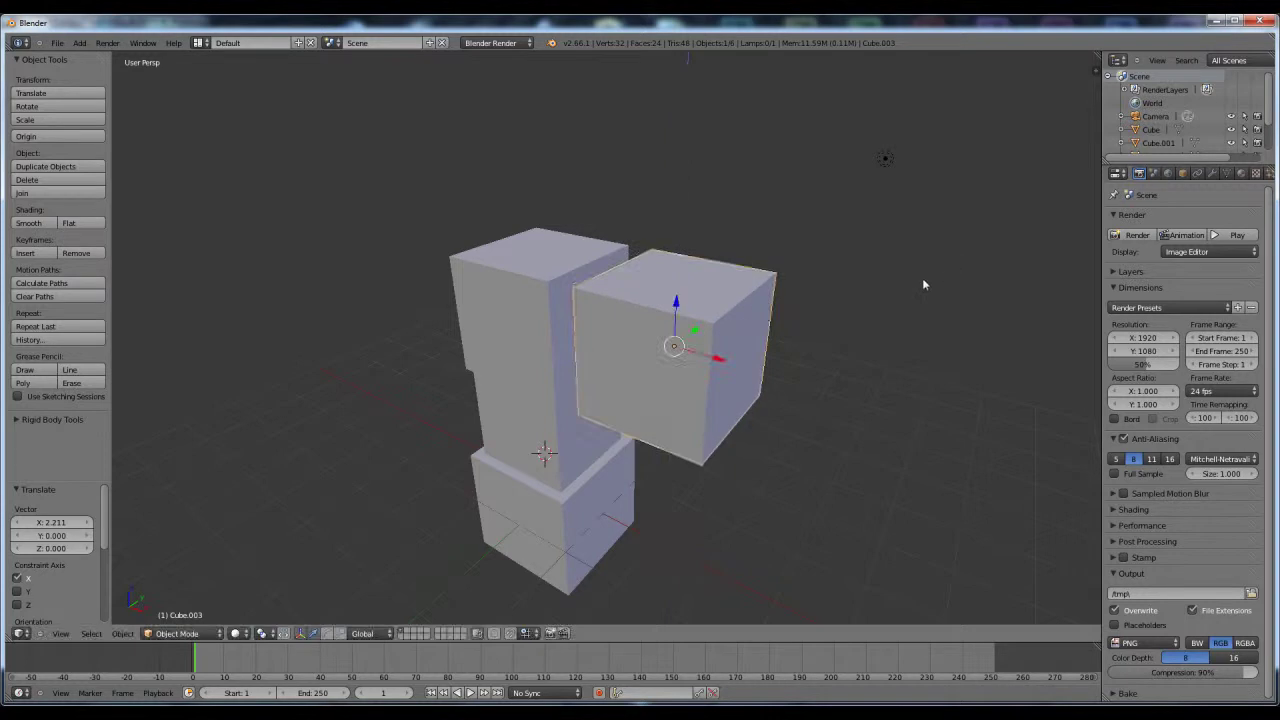
Scale the copied cube to about 0.108 along X and Y only, keeping its height, to form a thin arm
{"action": "key", "text": "s"}
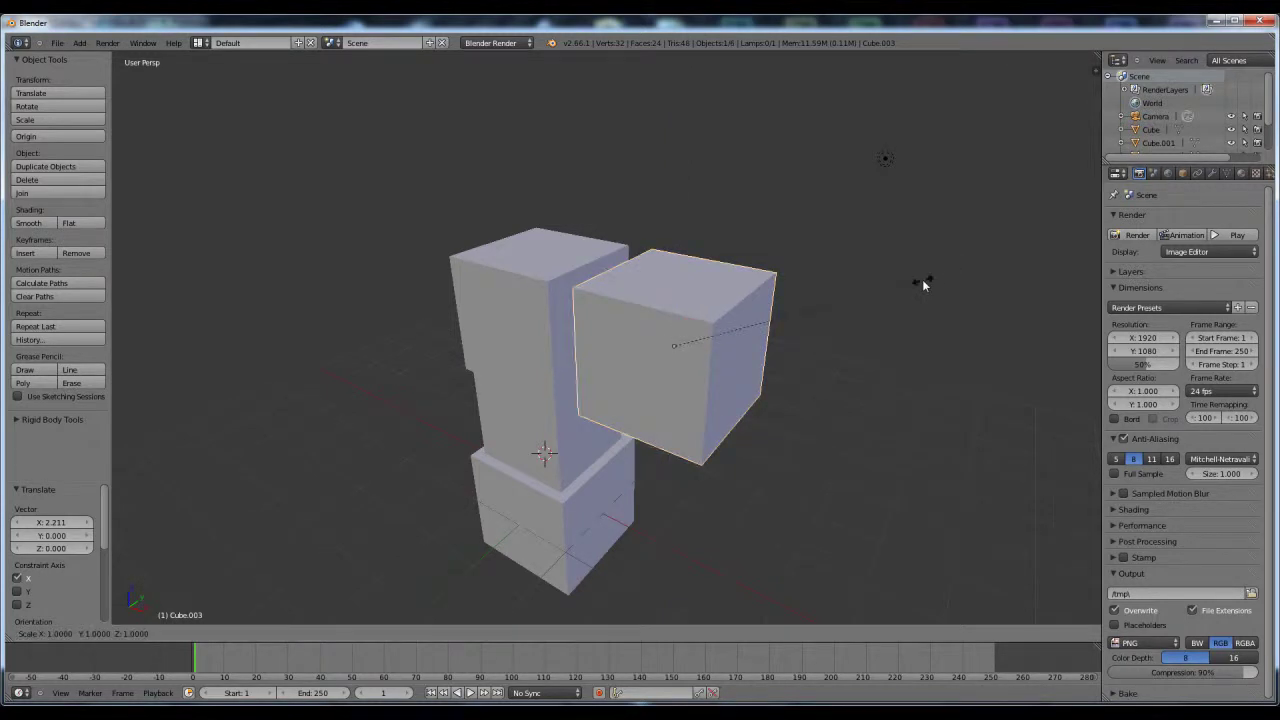
{"action": "key", "text": "shift+z"}
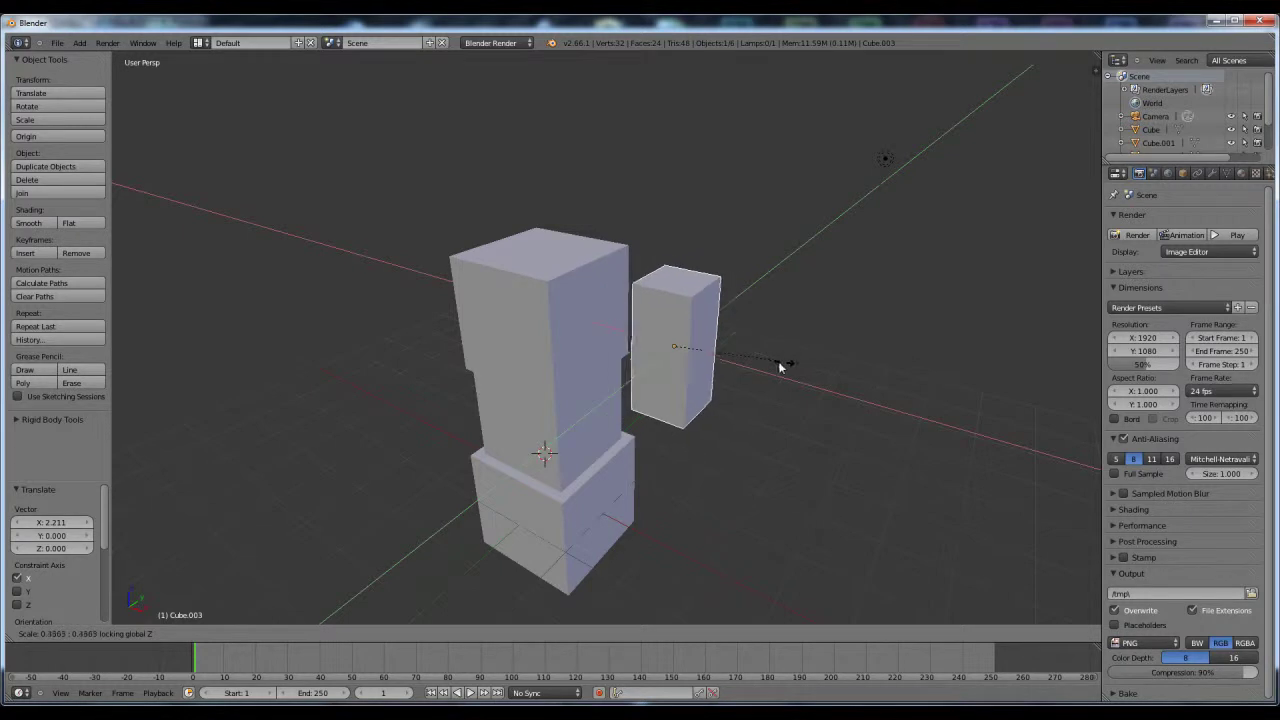
{"action": "left_click", "coordinate": [703, 353]}
Lower the arm along Z to the middle cube's height and move it about -0.748 along X toward the body
{"action": "middle_click_drag", "start_coordinate": [703, 353], "coordinate": [818, 324]}
{"action": "left_click_drag", "start_coordinate": [701, 238], "coordinate": [705, 322]}
{"action": "left_click_drag", "start_coordinate": [760, 365], "coordinate": [719, 370]}
{"action": "scroll", "coordinate": [808, 385], "scroll_direction": "up", "scroll_amount": 2}
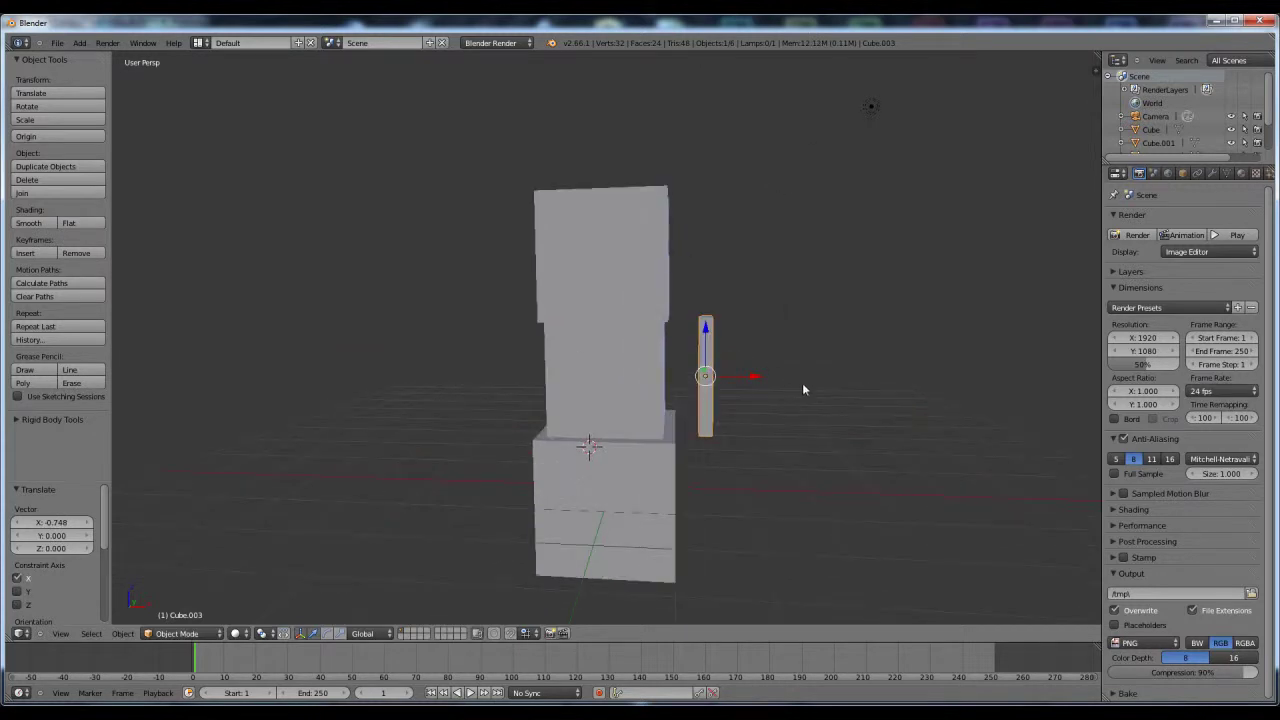
Thicken the arm by scaling it about 1.139 along X and Y, leaving its height locked
{"action": "key", "text": "s"}
{"action": "key", "text": "shift+z"}
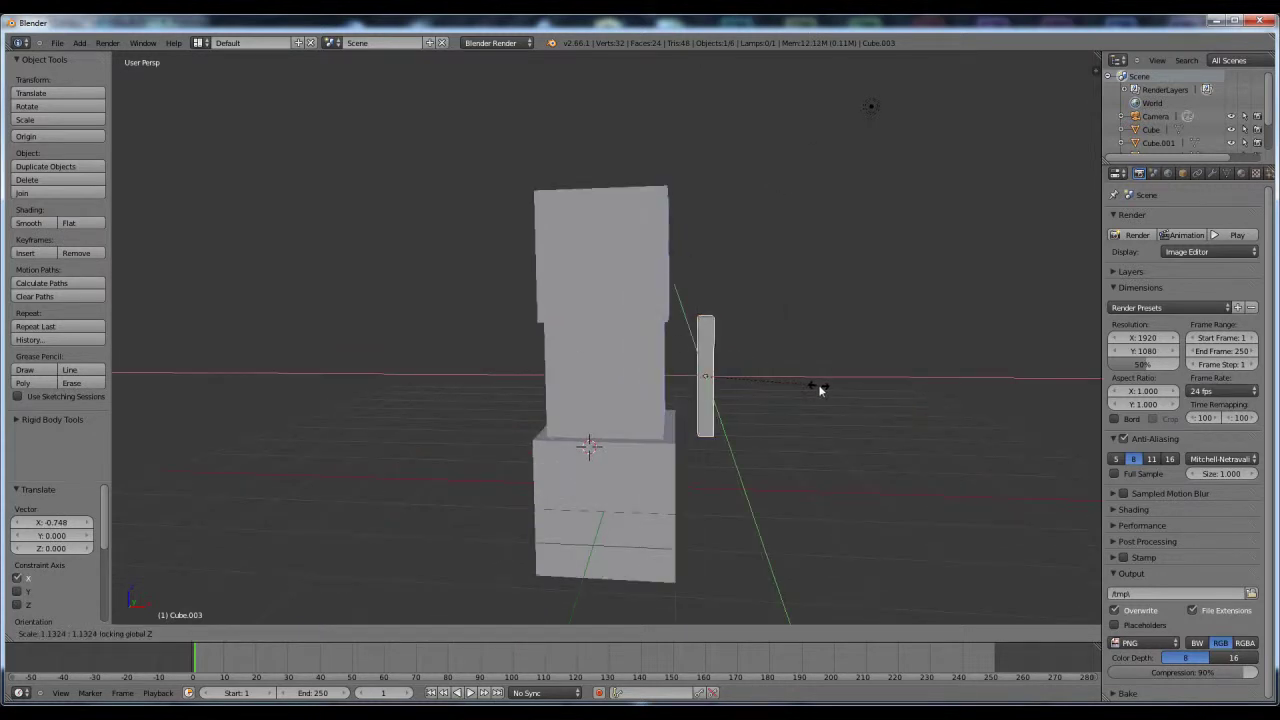
{"action": "left_click", "coordinate": [819, 382]}
Duplicate the arm and move the copy about -3.274 along X to the opposite side of the body
{"action": "key", "text": "shift+d"}
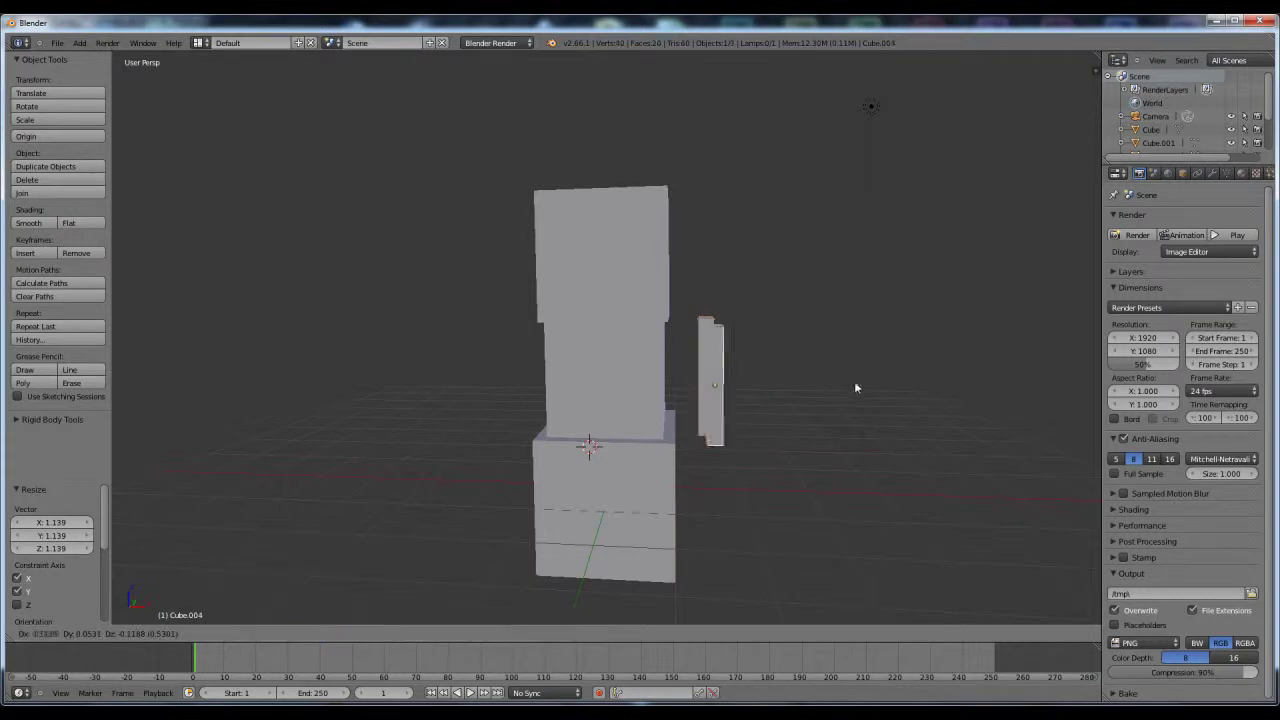
{"action": "left_click", "coordinate": [863, 380]}
{"action": "key", "text": "g"}
{"action": "key", "text": "x"}
{"action": "left_click_drag", "start_coordinate": [709, 378], "coordinate": [550, 389]}
Rotate the copied arm 22° about the Y axis and move it about 0.754 along X against the middle cube
{"action": "middle_click_drag", "start_coordinate": [628, 392], "coordinate": [729, 416]}
{"action": "scroll", "coordinate": [730, 415], "scroll_direction": "up", "scroll_amount": 2}
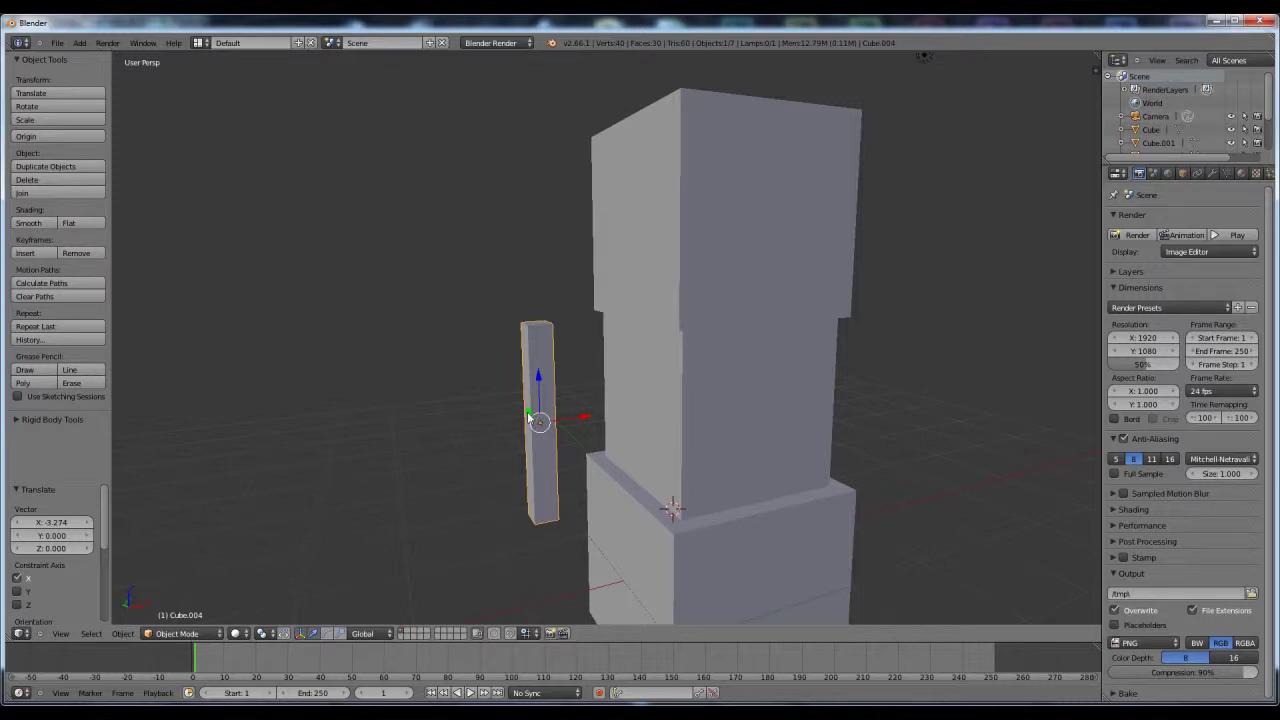
{"action": "scroll", "coordinate": [807, 420], "scroll_direction": "down", "scroll_amount": 3}
{"action": "middle_click_drag", "start_coordinate": [746, 427], "coordinate": [843, 380]}
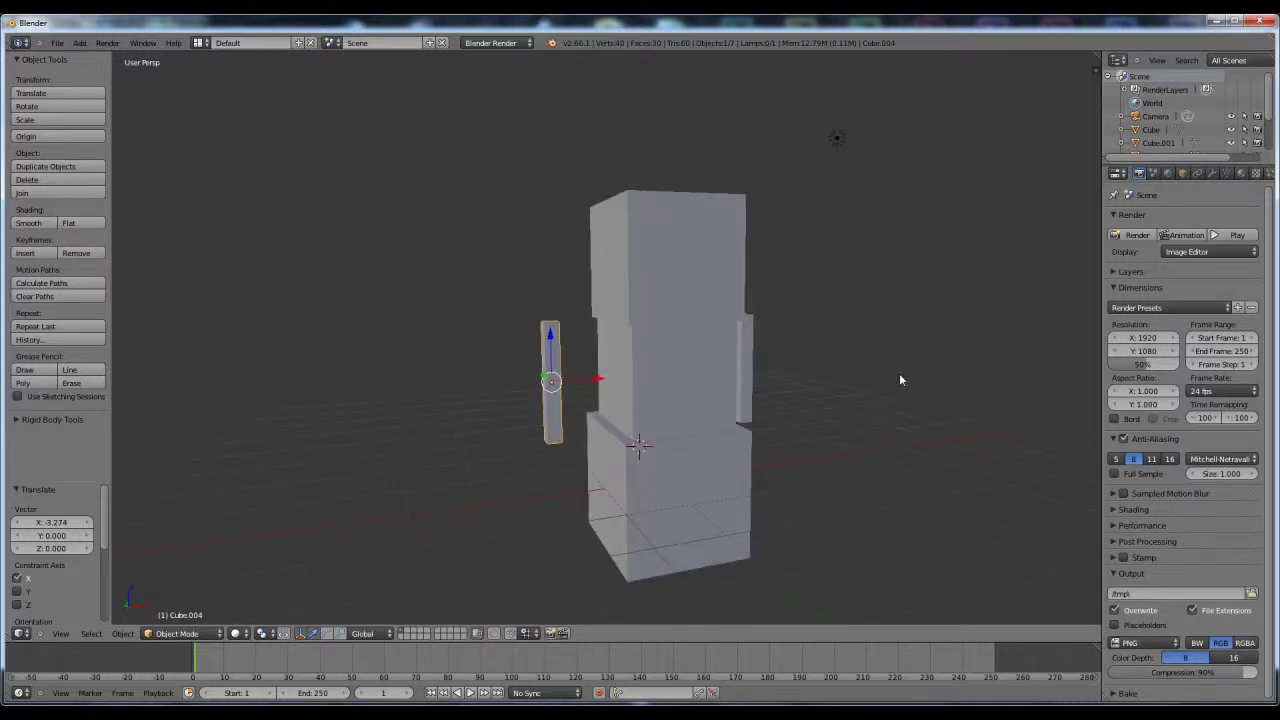
{"action": "key", "text": "r"}
{"action": "key", "text": "y"}
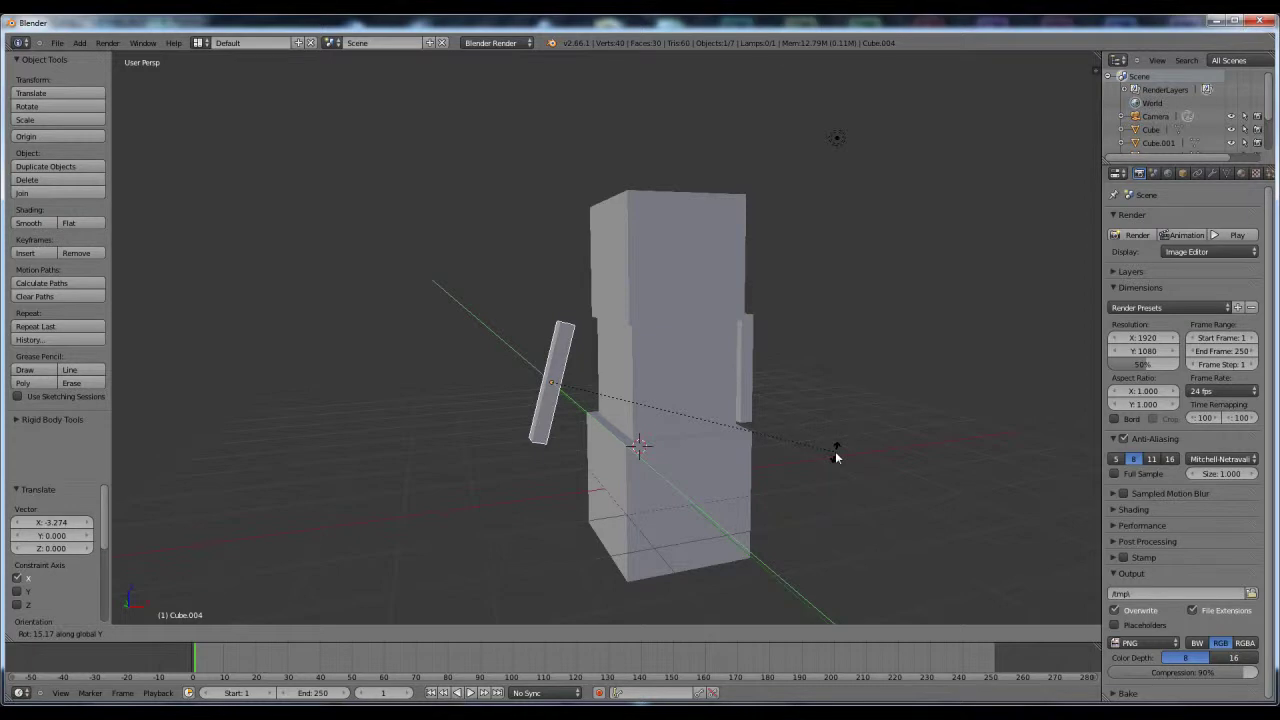
{"action": "key", "text": "Return"}
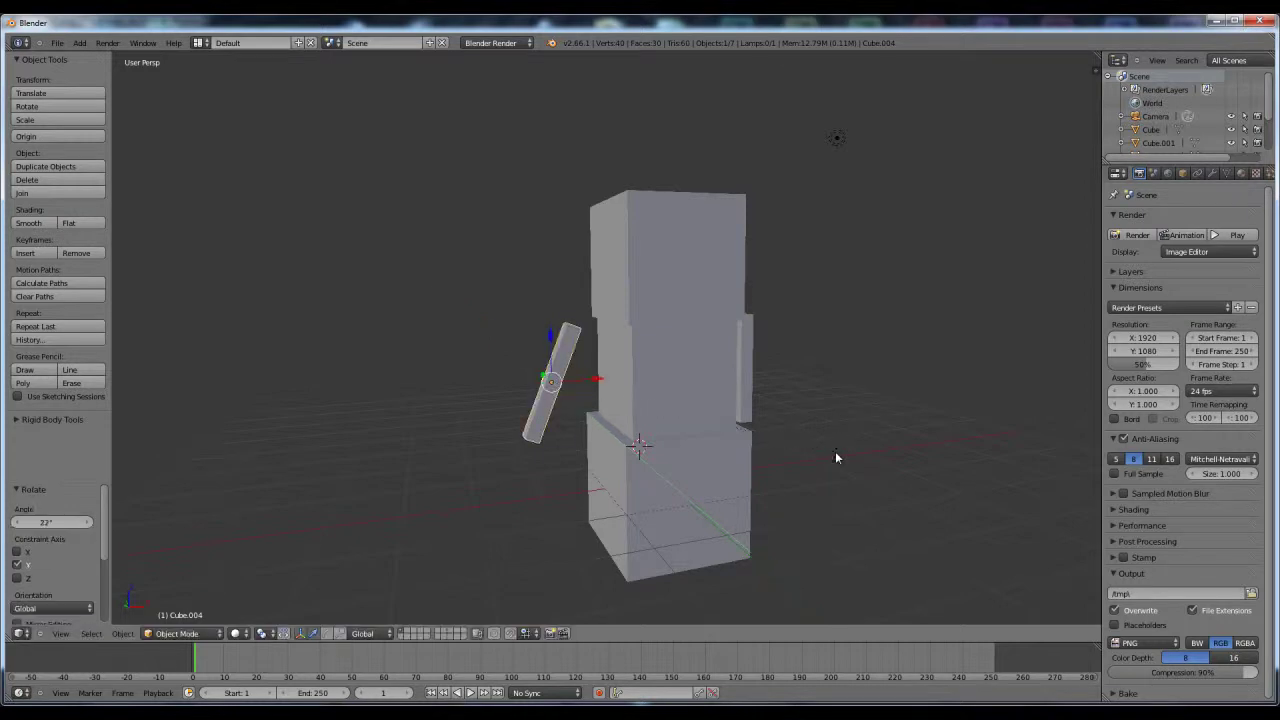
{"action": "left_click_drag", "start_coordinate": [597, 383], "coordinate": [647, 381]}
Select the original, still upright arm and rotate it -22° about the Y axis to mirror the other arm
{"action": "middle_click_drag", "start_coordinate": [793, 370], "coordinate": [765, 374]}
{"action": "right_click", "coordinate": [721, 370]}
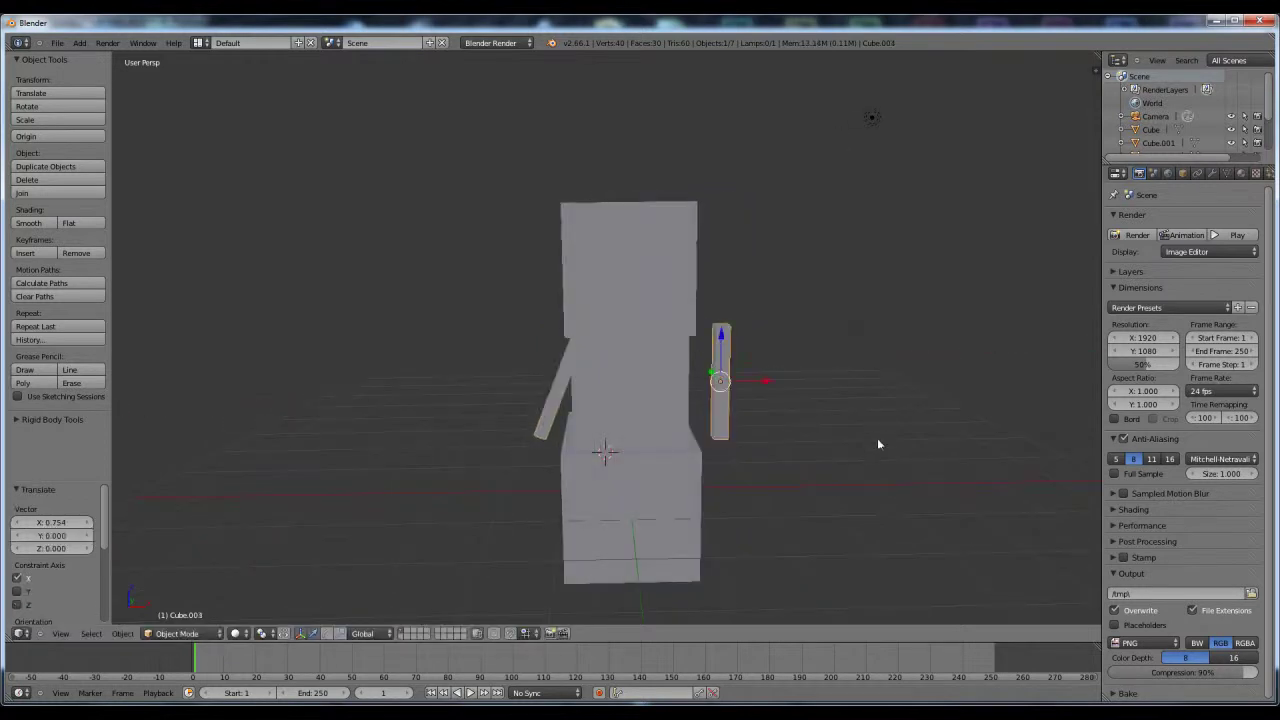
{"action": "key", "text": "r"}
{"action": "key", "text": "y"}
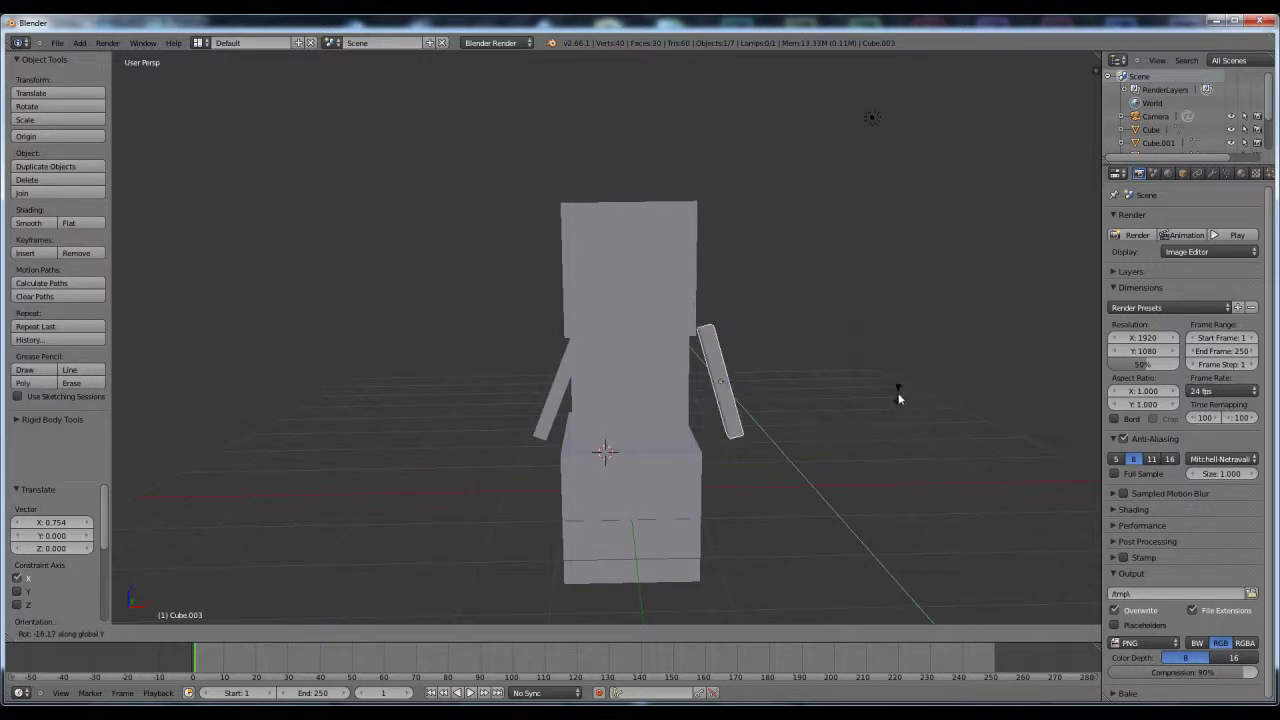
{"action": "type", "text": "-22"}
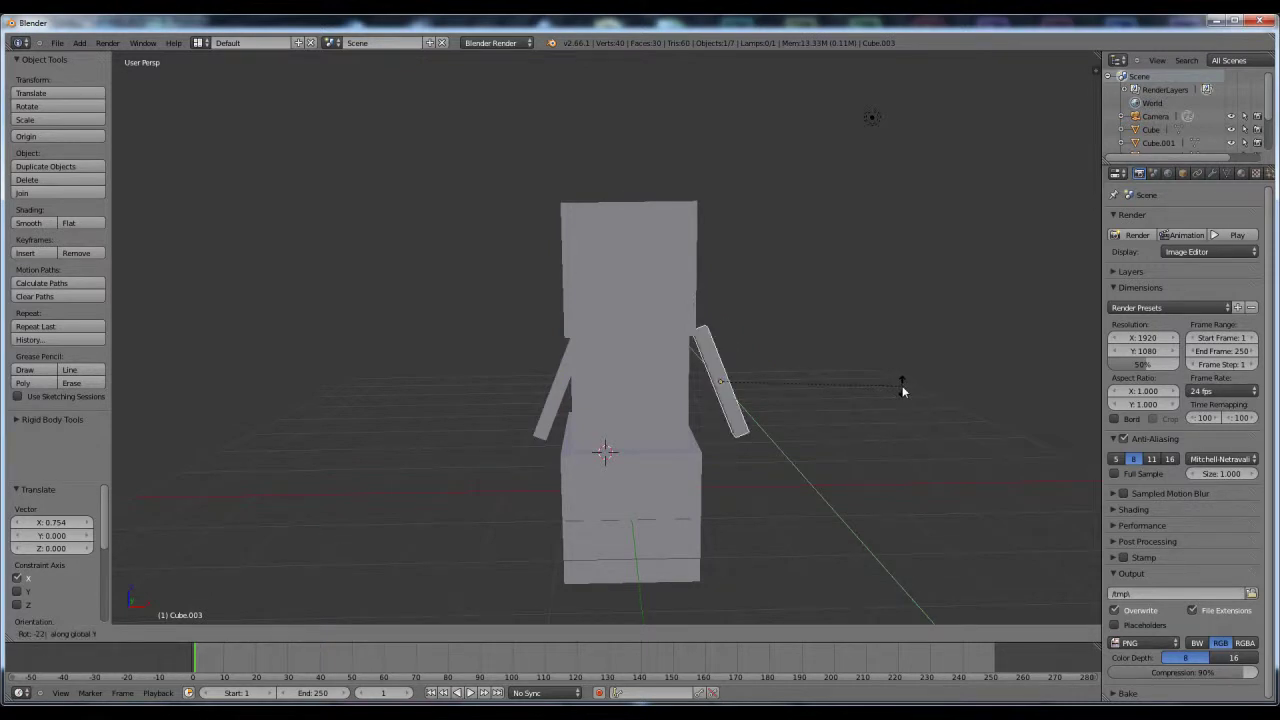
{"action": "key", "text": "Return"}
Move the newly tilted arm along negative X against the middle cube, ending with a fine adjustment of about -0.084
{"action": "key", "text": "g"}
{"action": "key", "text": "x"}
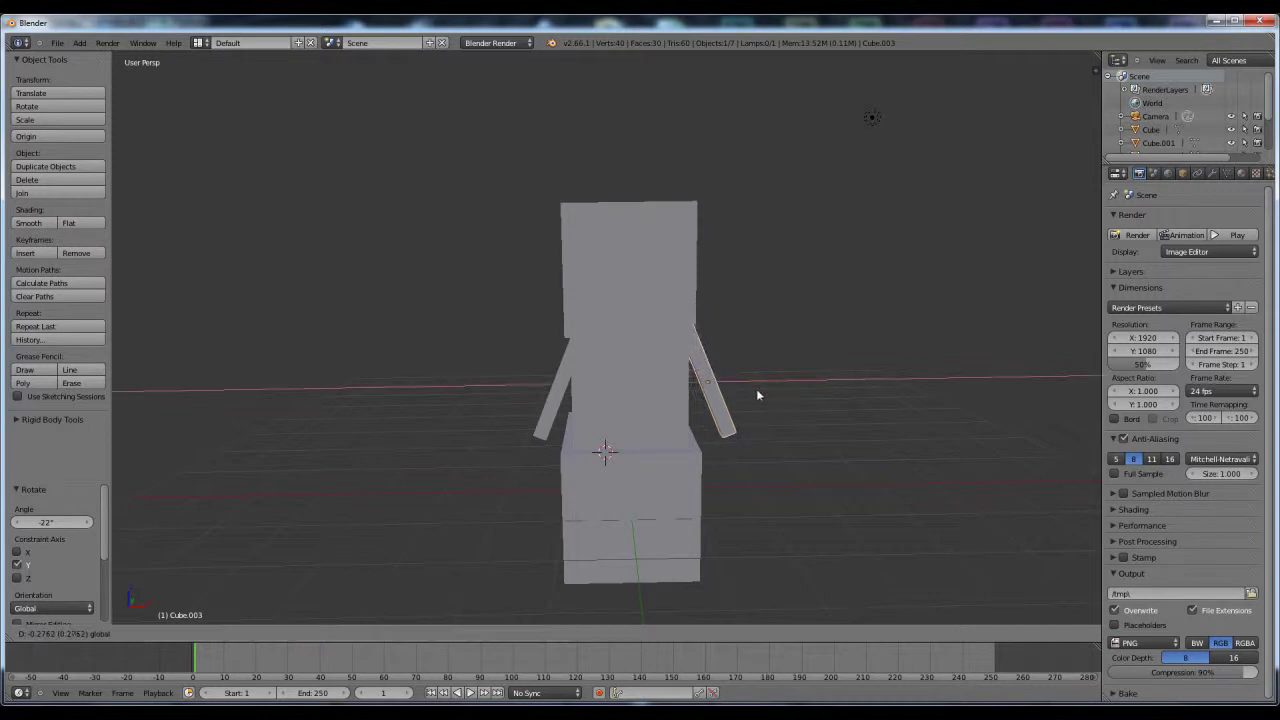
{"action": "left_click", "coordinate": [753, 397]}
{"action": "scroll", "coordinate": [752, 392], "scroll_direction": "up", "scroll_amount": 3}
{"action": "middle_click_drag", "start_coordinate": [752, 392], "coordinate": [729, 378]}
{"action": "left_click_drag", "start_coordinate": [740, 405], "coordinate": [729, 403]}
Compare the model's arms with the snow golem papercraft image in Windows Photo Viewer and return to Blender
{"action": "middle_click_drag", "start_coordinate": [729, 403], "coordinate": [763, 511]}
{"action": "scroll", "coordinate": [792, 397], "scroll_direction": "down", "scroll_amount": 5}
{"action": "scroll", "coordinate": [763, 511], "scroll_direction": "up", "scroll_amount": 3}
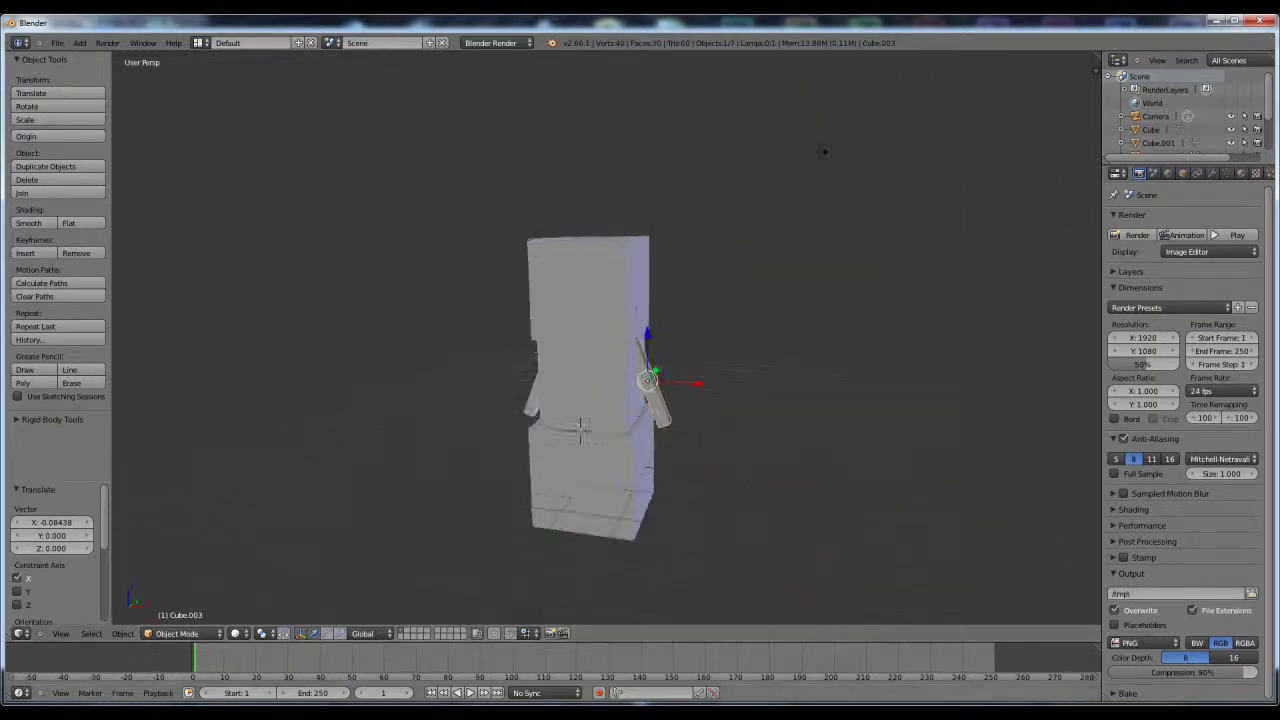
{"action": "mouse_move", "coordinate": [574, 707]}
{"action": "left_click", "coordinate": [574, 662]}
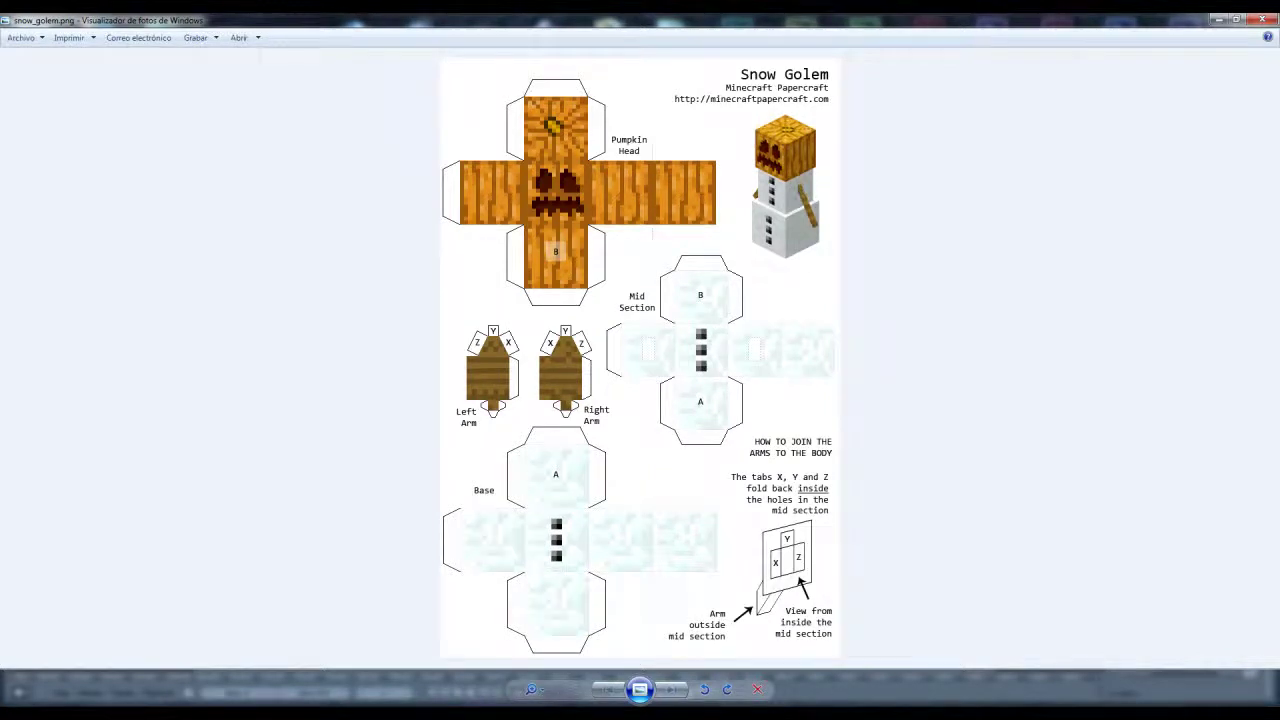
{"action": "key", "text": "alt+Tab"}
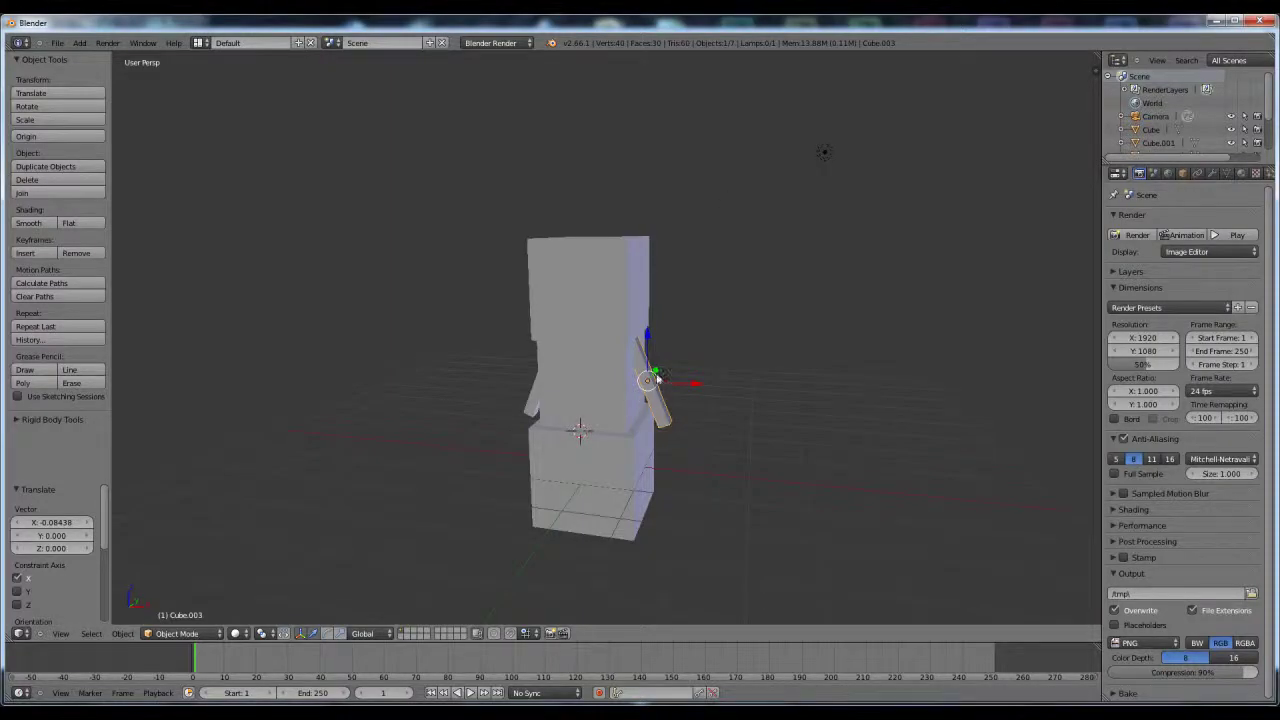
Select both arms together and lower them along Z beside the middle cube, ending with a move of about -0.123
{"action": "scroll", "coordinate": [668, 390], "scroll_direction": "up", "scroll_amount": 4}
{"action": "middle_click_drag", "start_coordinate": [712, 400], "coordinate": [686, 409]}
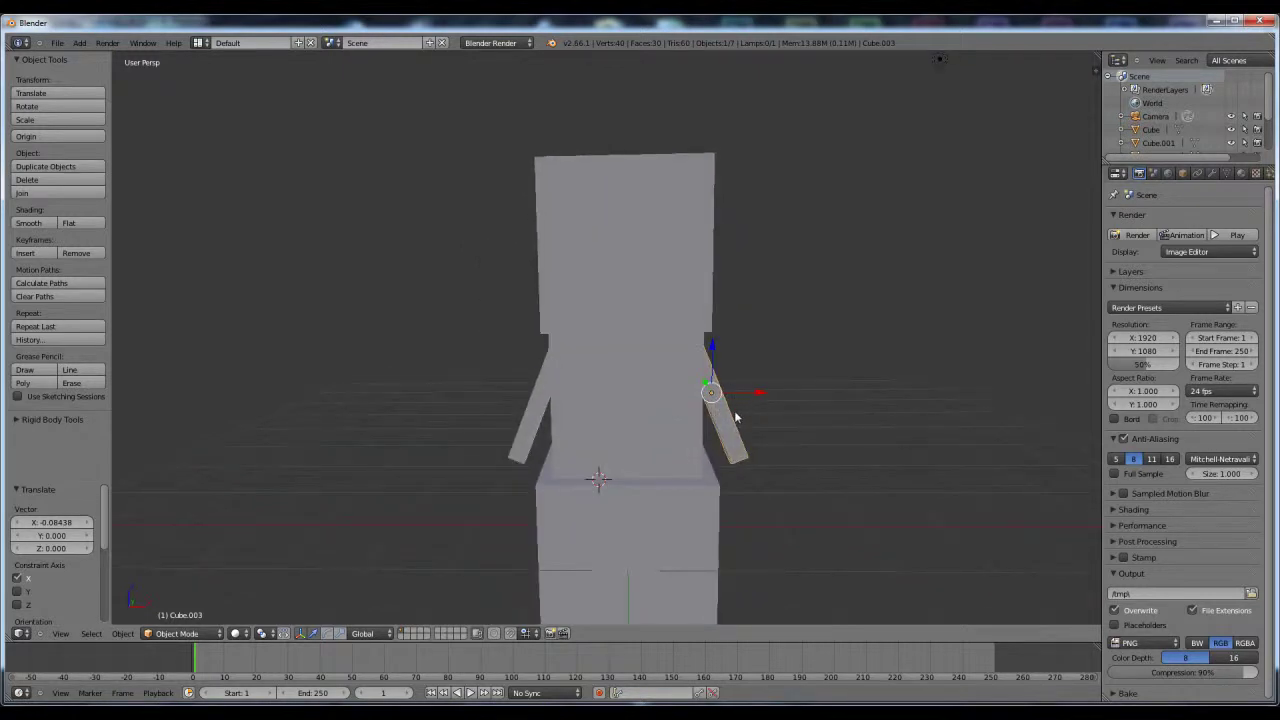
{"action": "right_click", "coordinate": [526, 420], "text": "shift"}
{"action": "mouse_move", "coordinate": [625, 348]}
{"action": "left_mouse_down"}
{"action": "mouse_move", "coordinate": [624, 373]}
{"action": "mouse_move", "coordinate": [627, 363]}
{"action": "left_mouse_up"}
{"action": "middle_click_drag", "start_coordinate": [698, 391], "coordinate": [652, 391]}
{"action": "left_click_drag", "start_coordinate": [532, 362], "coordinate": [535, 371]}
Enter Edit Mode on the active arm and deselect all of its mesh elements
{"action": "scroll", "coordinate": [662, 372], "scroll_direction": "down", "scroll_amount": 3}
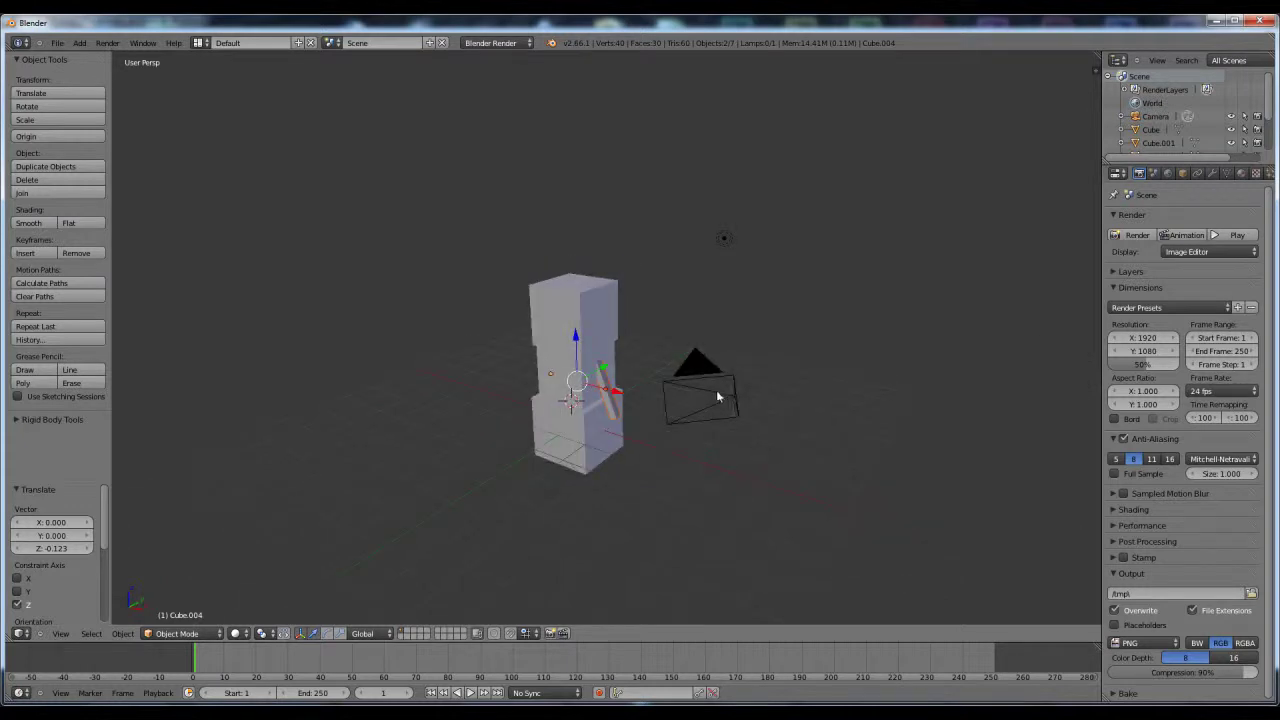
{"action": "key", "text": "Tab"}
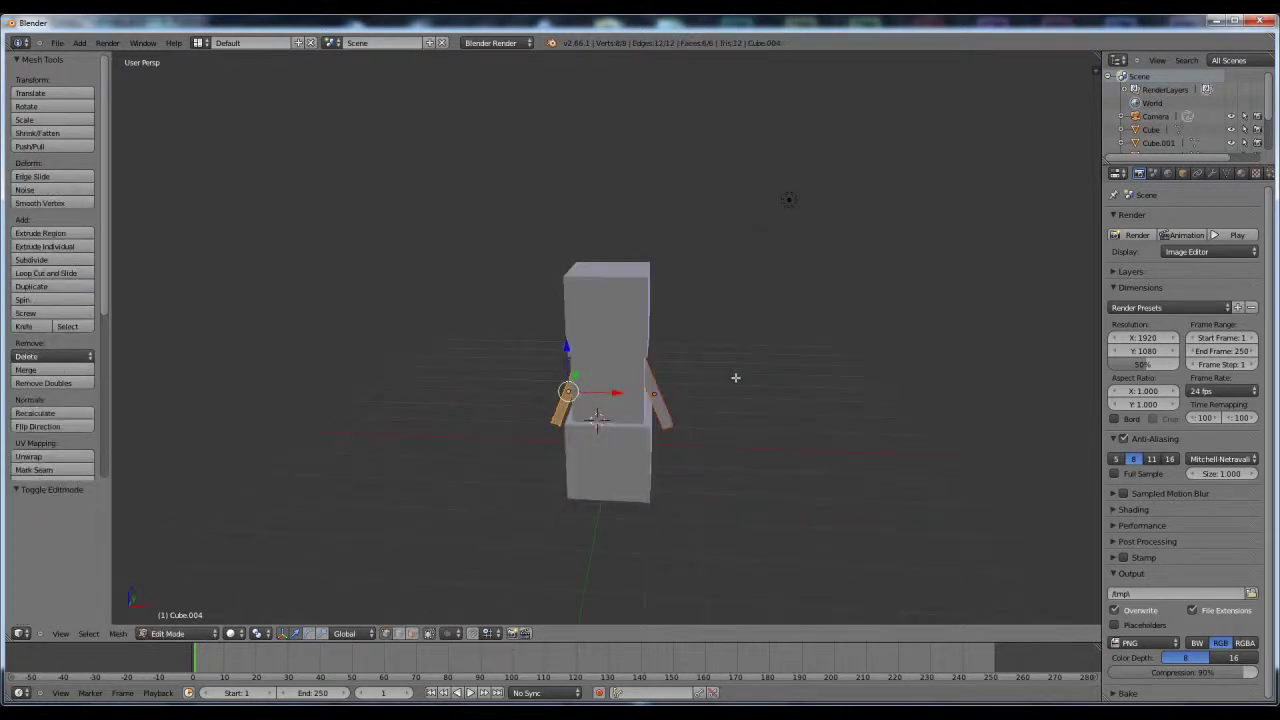
{"action": "key", "text": "a"}
{"action": "scroll", "coordinate": [708, 378], "scroll_direction": "up", "scroll_amount": 2}
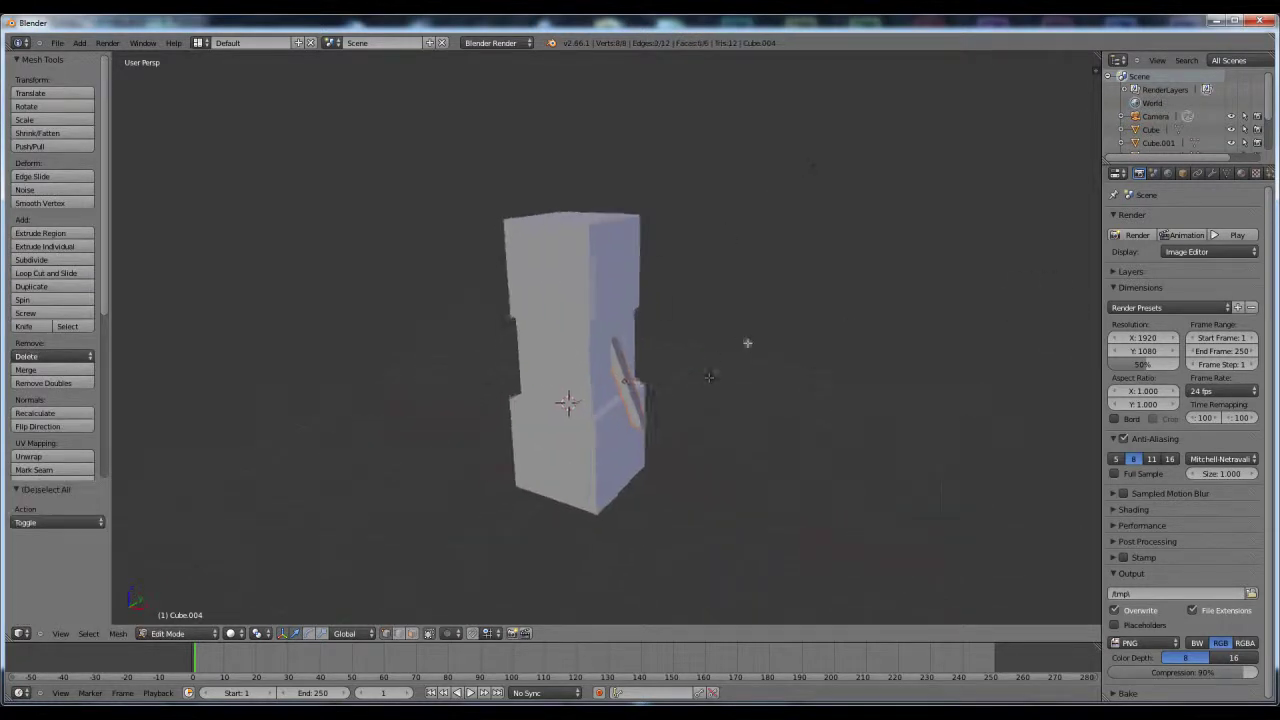